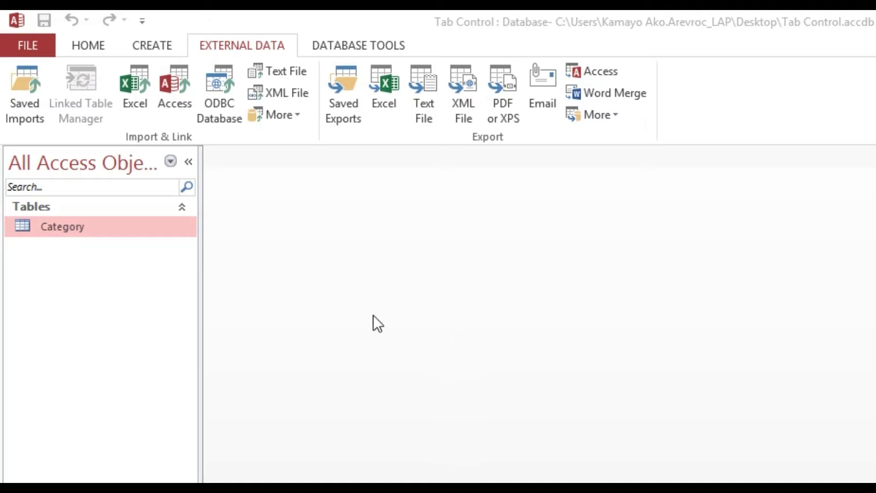
Step: Open the Category table in Datasheet View to see its Fruit Tea, Milk Tea and Pro Snack records
double_click(81, 228)
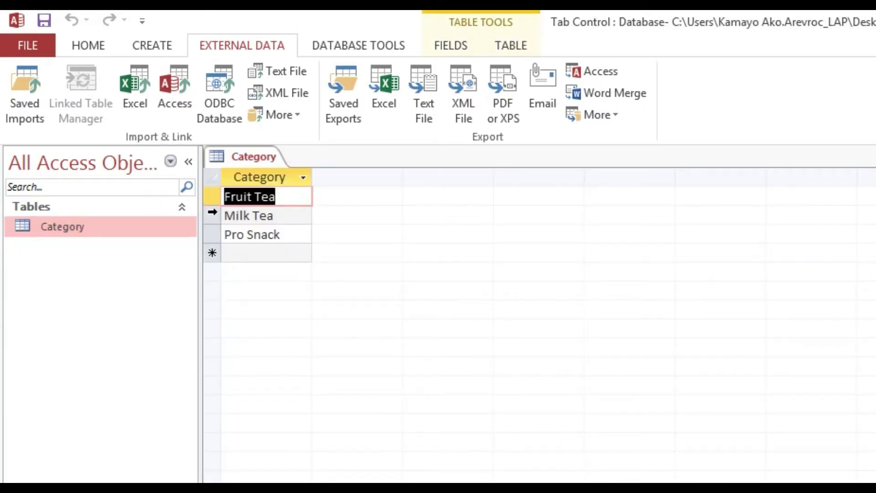
Step: Review the Fruit Tea, Milk Tea and Pro Snack rows, then close the Category table
left_click(212, 212)
left_click(209, 237)
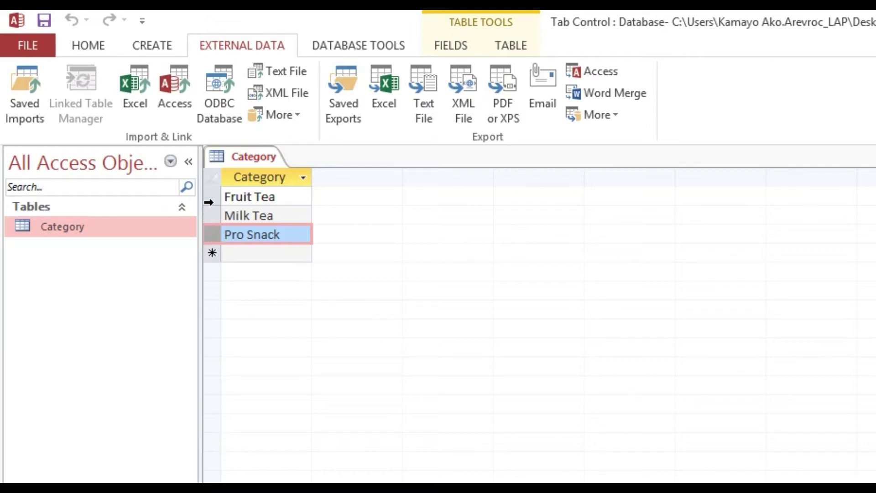
left_click(207, 196)
left_click(207, 215)
left_click(210, 237)
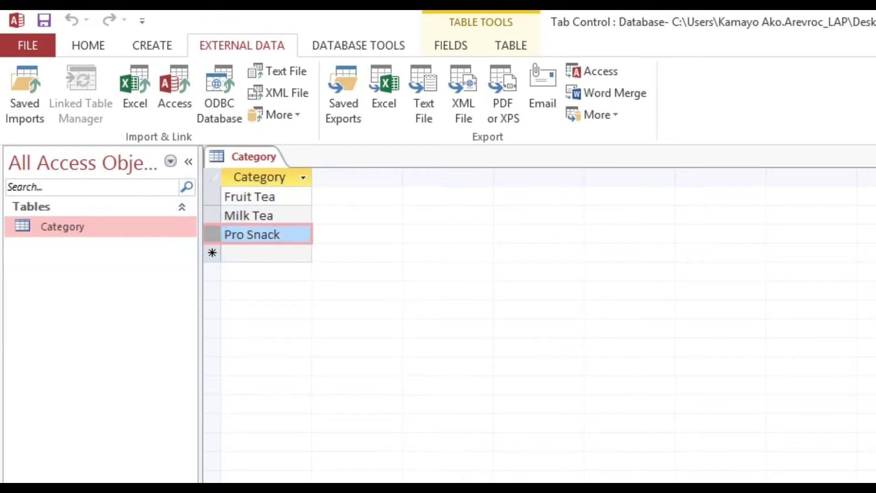
left_click(869, 97)
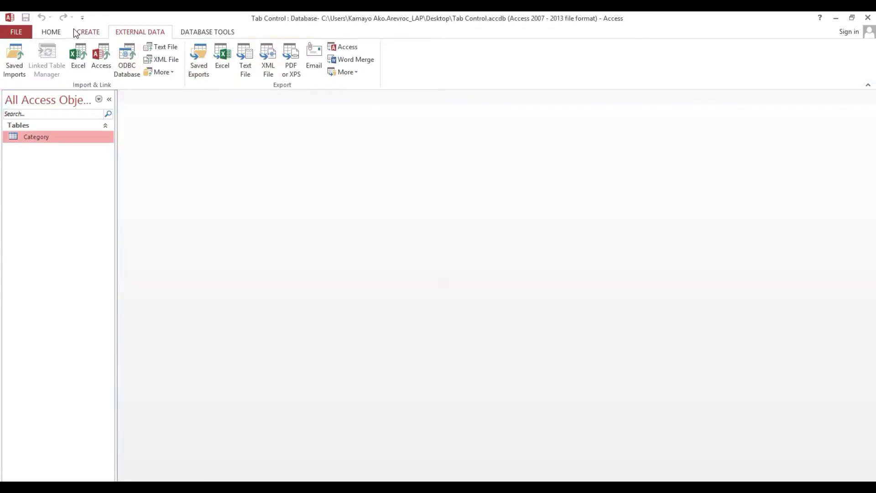
Step: Create a blank form in Design View and save it as 'tab control main'
left_click(76, 33)
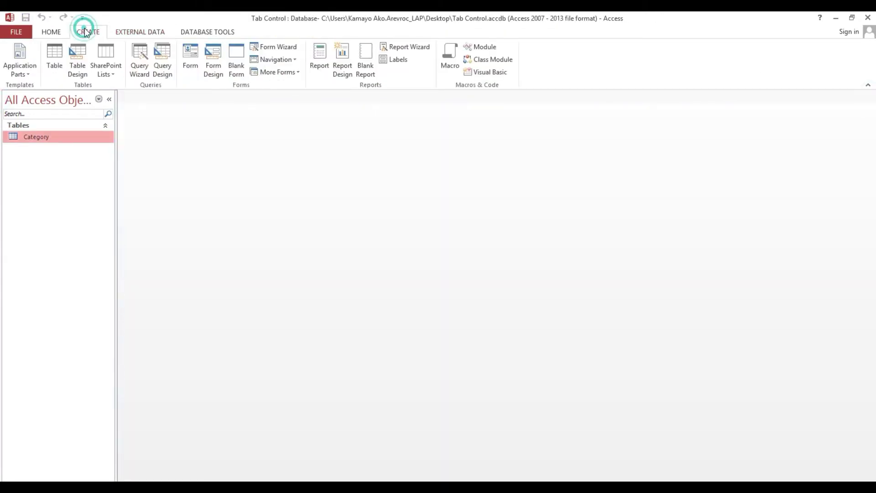
left_click(218, 55)
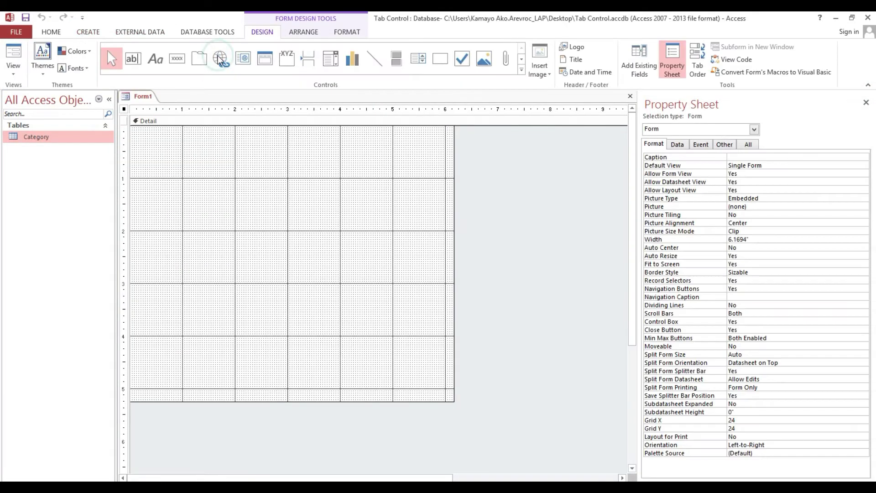
left_click(24, 20)
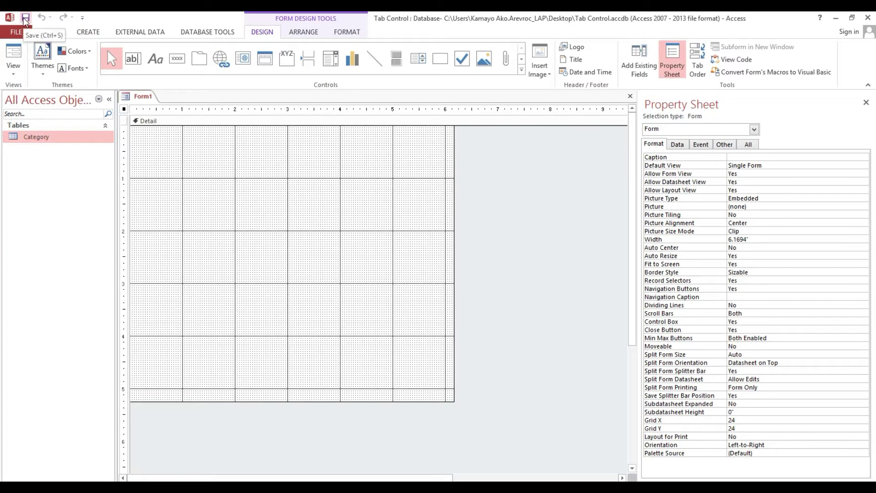
type("tab contr")
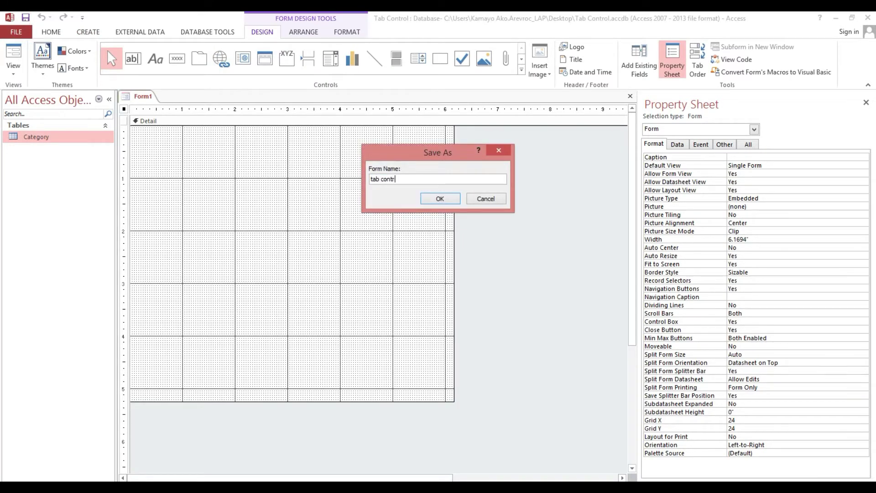
type("ol main")
key("Return")
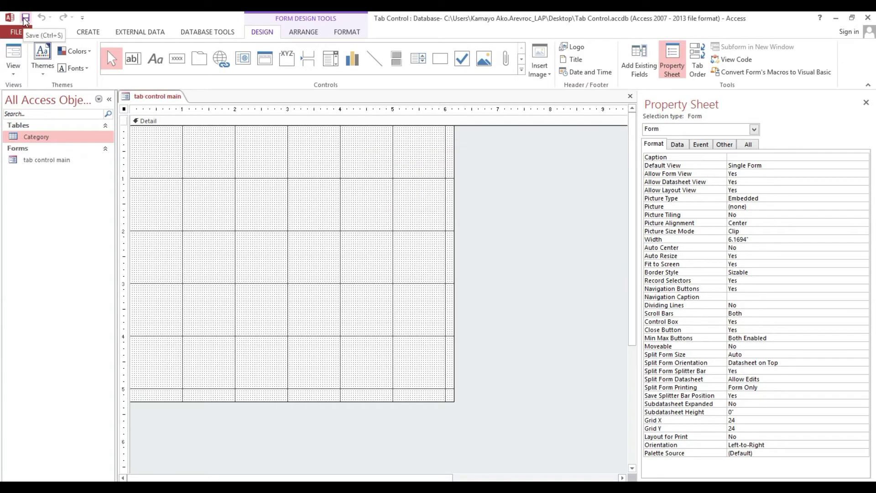
Step: Draw a tab control on the Detail grid, insert a third page Page3, and select the control
left_click(197, 64)
left_click_drag(169, 168, 404, 298)
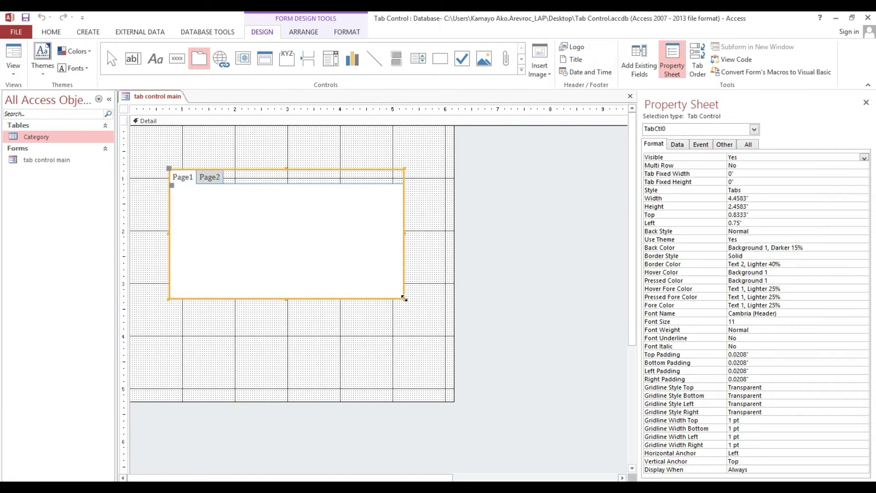
right_click(217, 183)
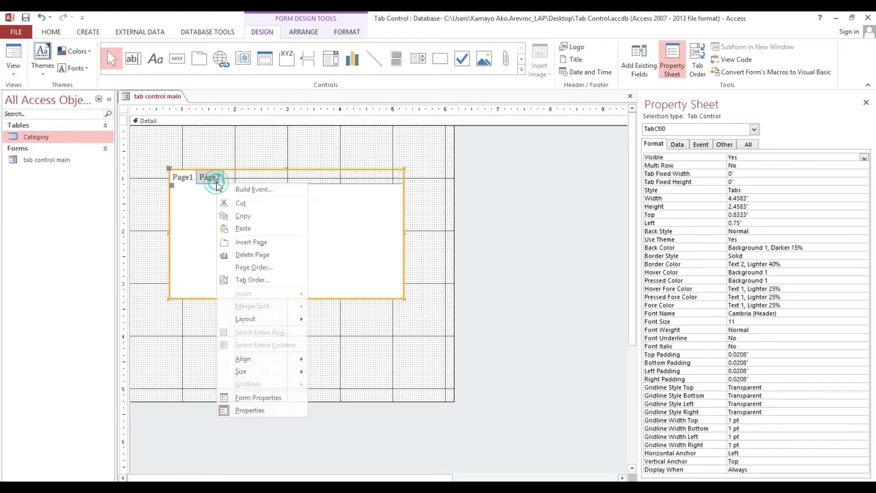
left_click(254, 243)
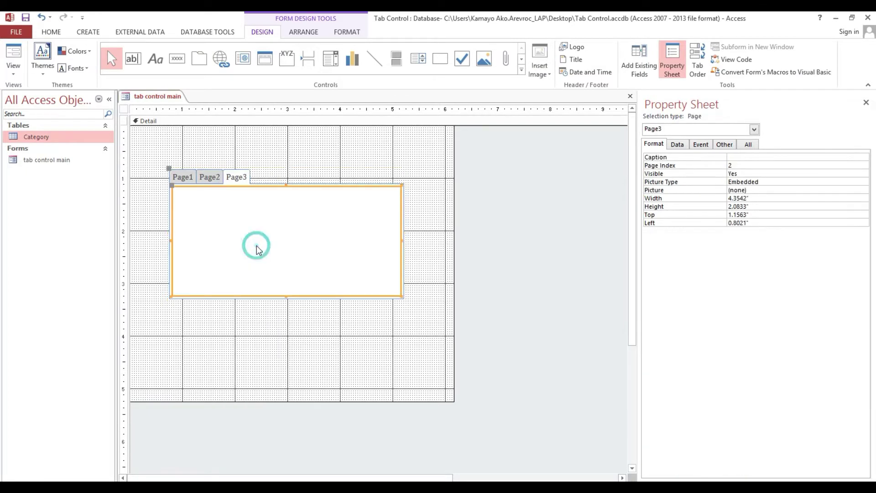
left_click(276, 158)
left_click_drag(149, 172, 179, 203)
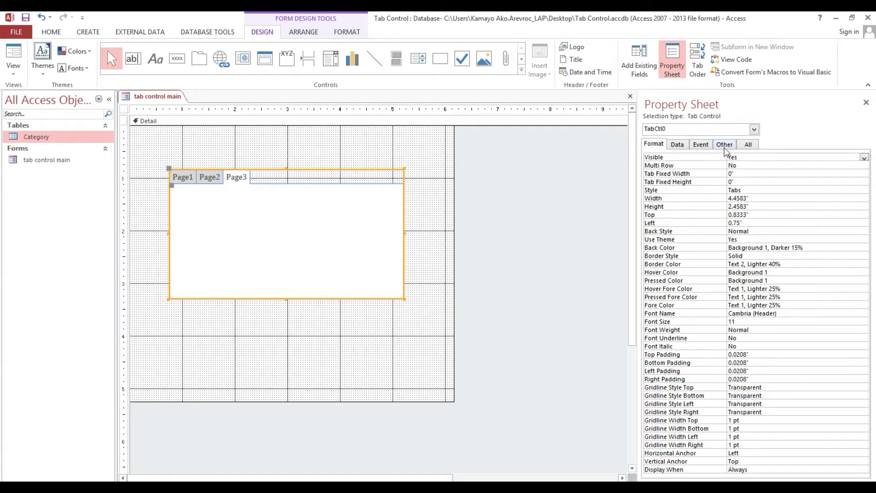
Step: Select the first tab page and rename it from Page1 to pgFruit
left_click(724, 144)
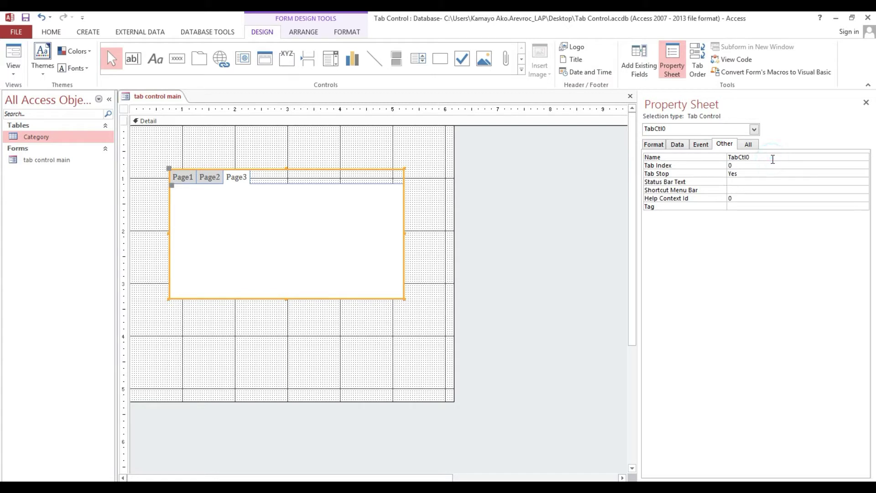
left_click(332, 146)
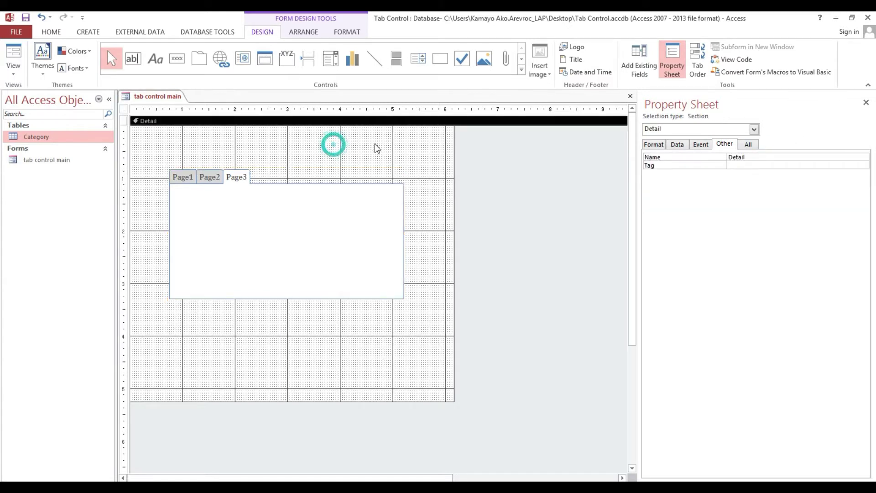
left_click(181, 188)
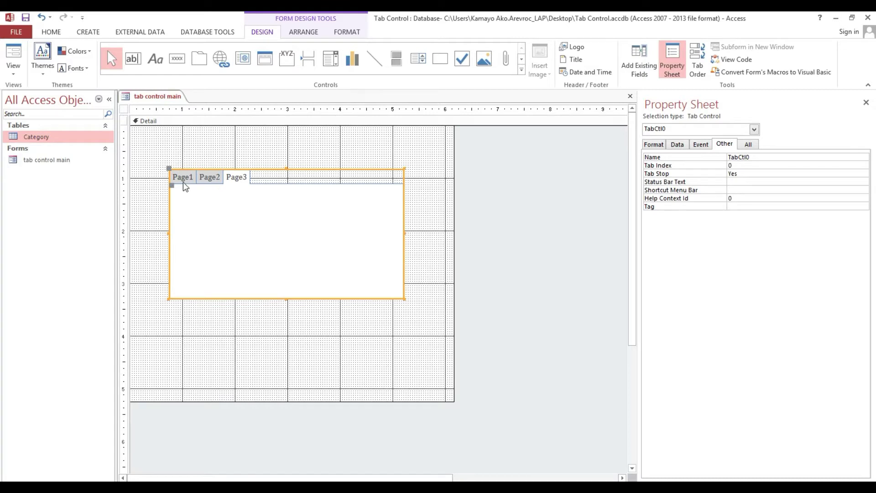
left_click(182, 178)
double_click(758, 159)
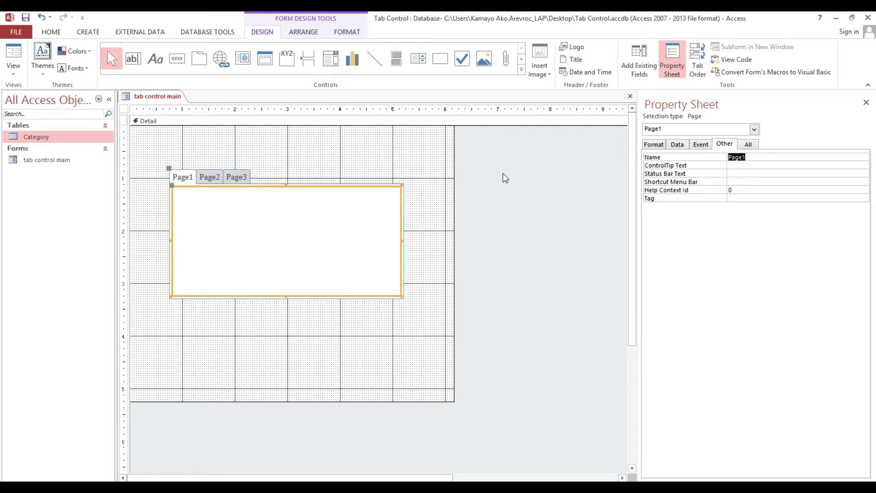
type("pgFruit")
Step: Check the Category names, then set the first page's caption to Fruit
double_click(36, 136)
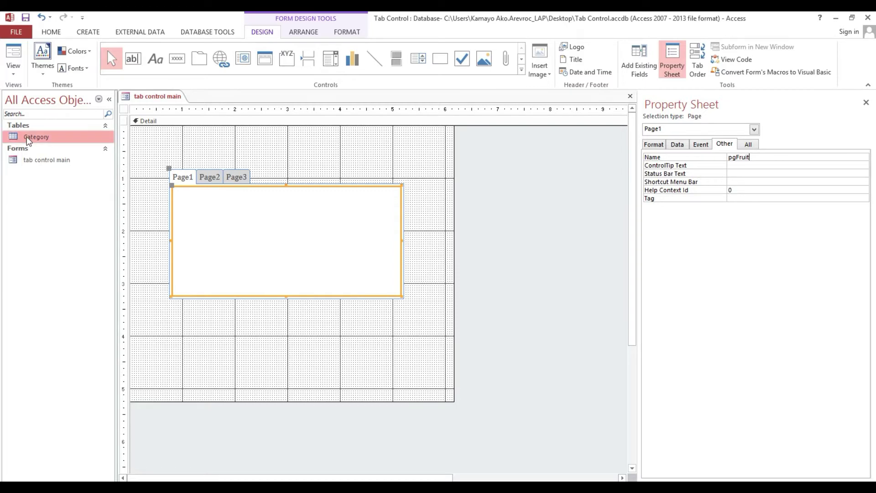
left_click(151, 96)
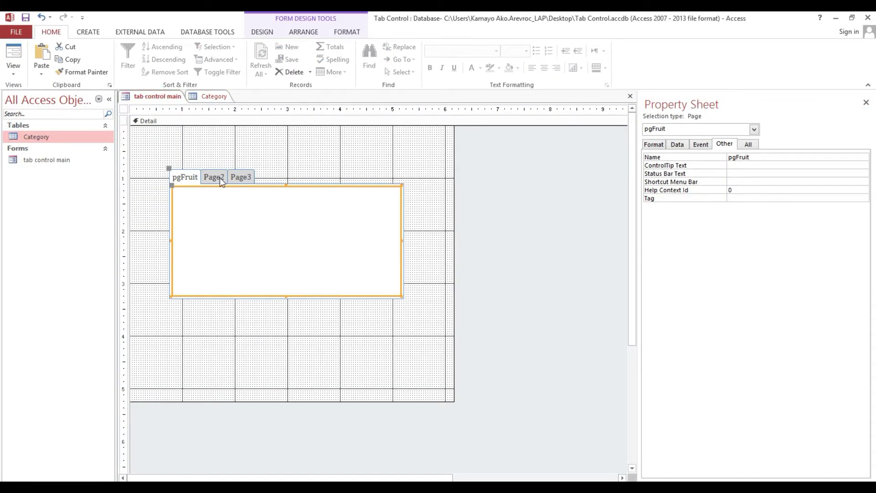
left_click(650, 144)
left_click(737, 158)
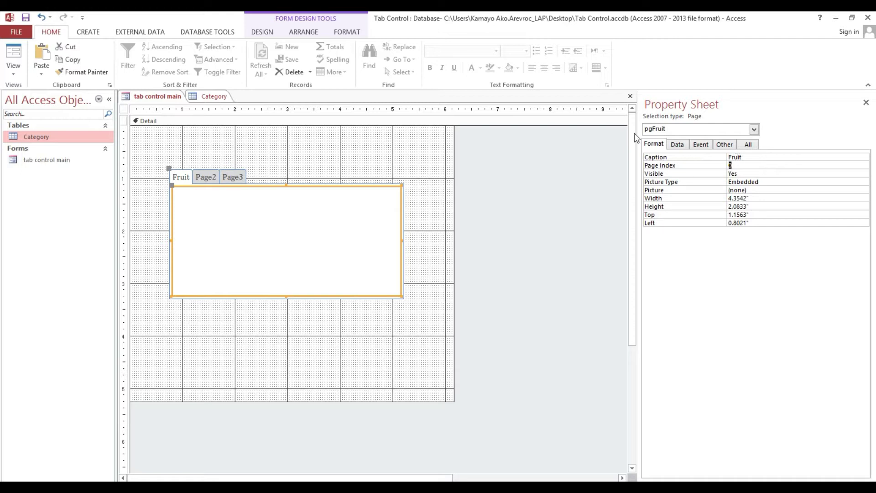
Step: Select Page2 and rename it pgMilk
left_click(207, 178)
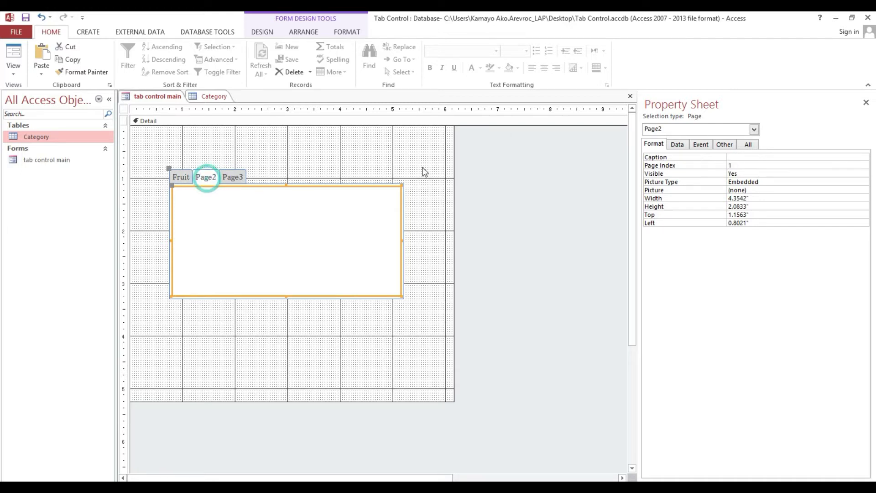
left_click(726, 144)
double_click(752, 157)
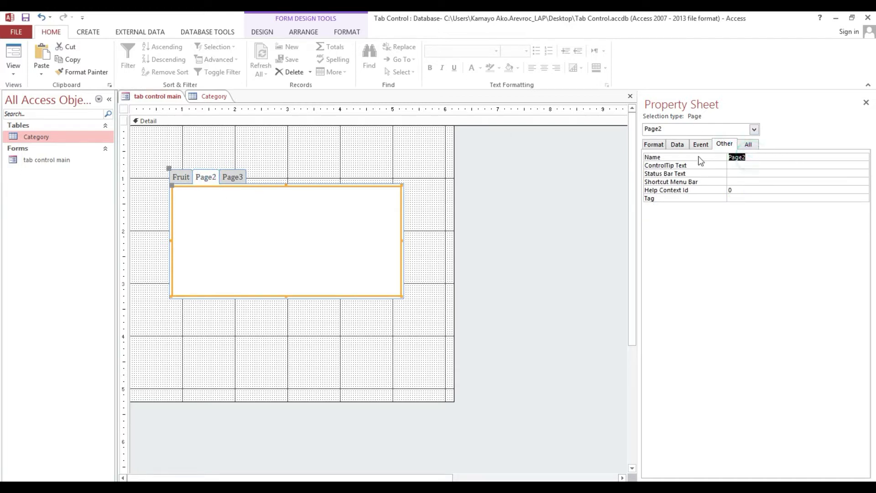
type("pg")
left_click(211, 96)
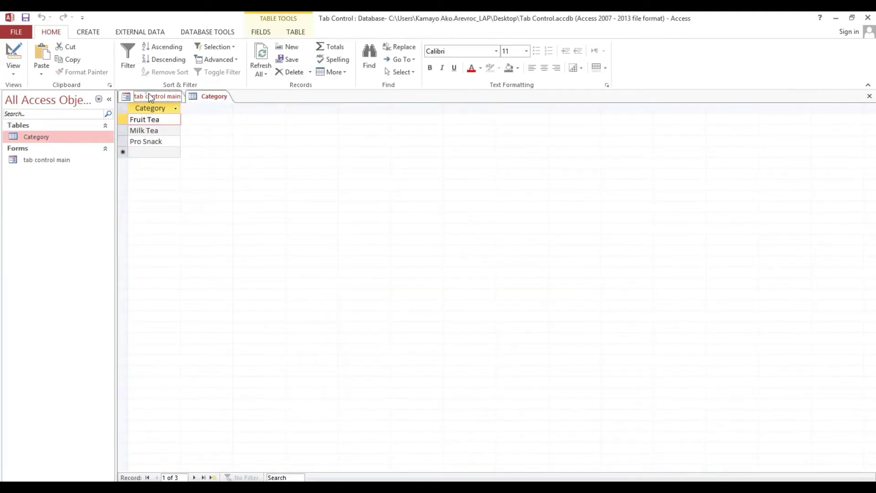
left_click(151, 97)
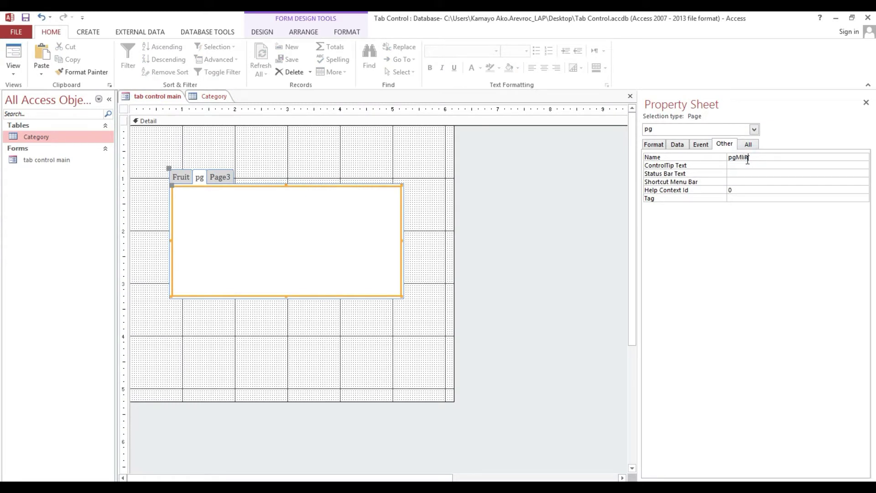
type("ilk")
Step: Set the second page's caption to Milk
left_click(653, 144)
left_click(742, 157)
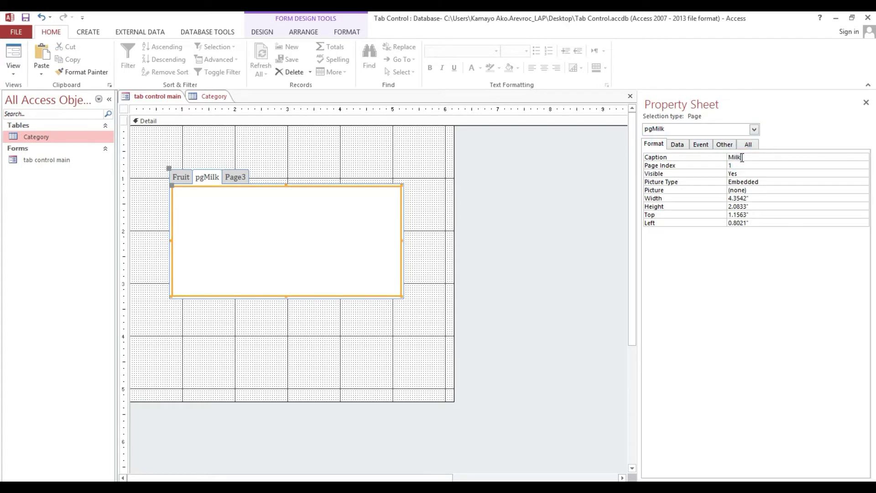
key("Return")
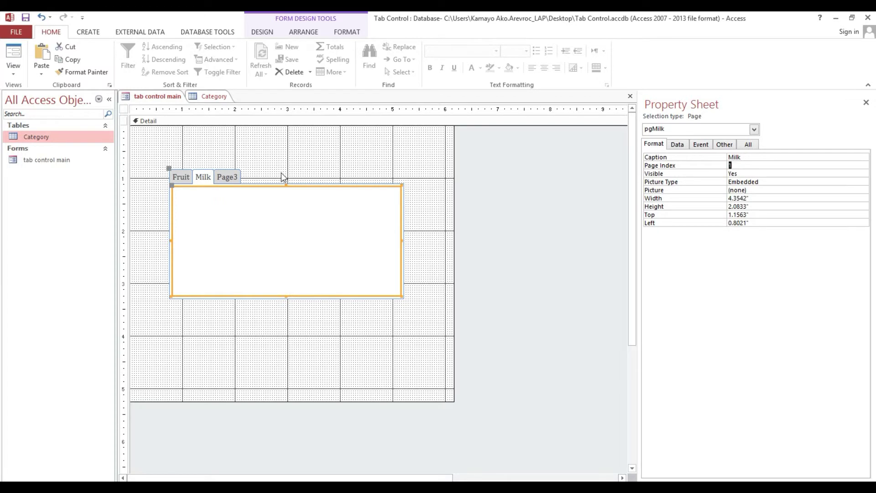
left_click(231, 176)
Step: Rename the third tab page from Page3 to pgSnack
left_click(747, 145)
left_click(725, 145)
left_click(760, 157)
double_click(743, 156)
type("pgSnac")
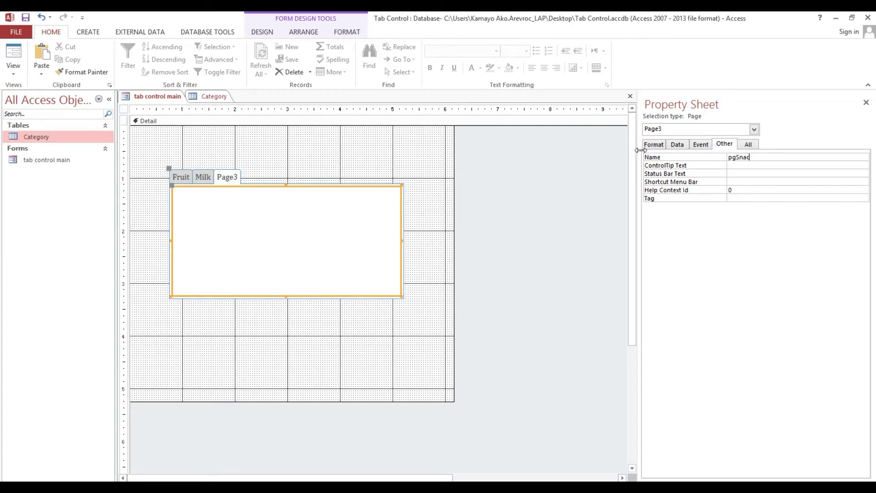
Step: Caption the third page Snack and switch the form to Form View
left_click(737, 162)
left_click(653, 144)
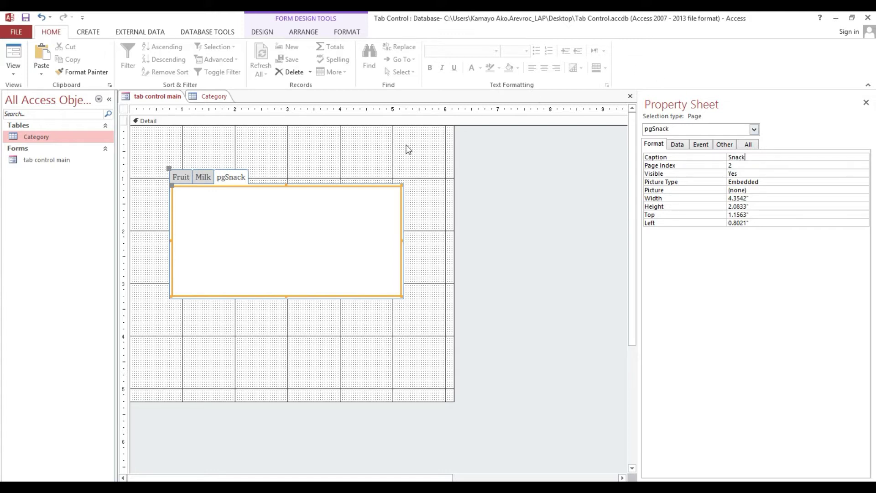
left_click(358, 147)
left_click(13, 51)
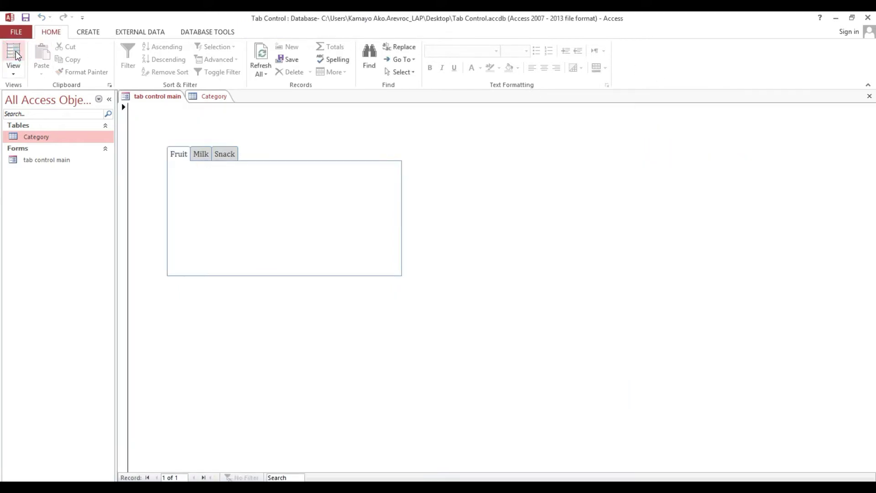
Step: Try the form's tabs by switching between the Fruit, Milk and Snack pages
left_click(207, 156)
left_click(223, 156)
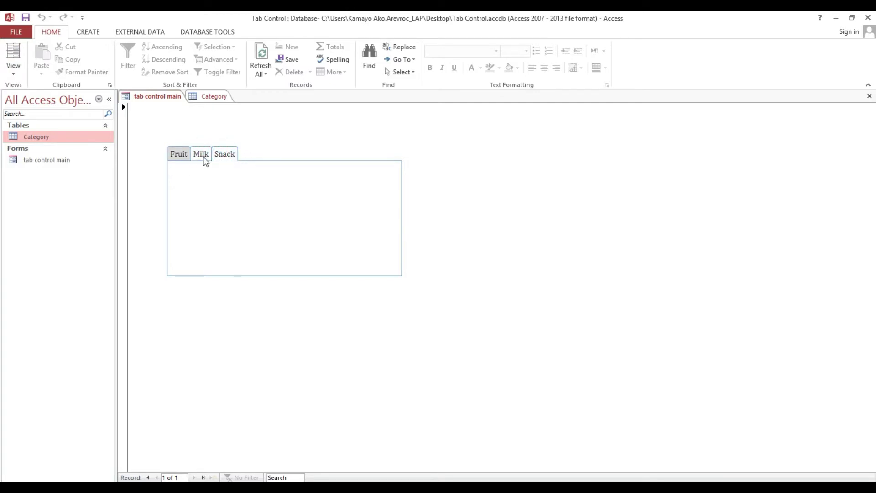
left_click(202, 155)
left_click(178, 156)
left_click(203, 156)
left_click(224, 154)
left_click(179, 154)
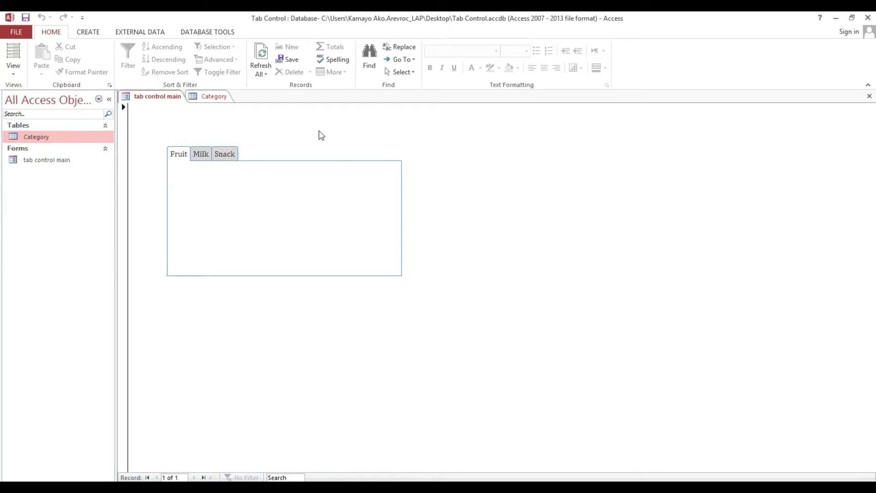
Step: Reopen the Category table to review its three records, then close it
left_click(69, 139)
double_click(67, 137)
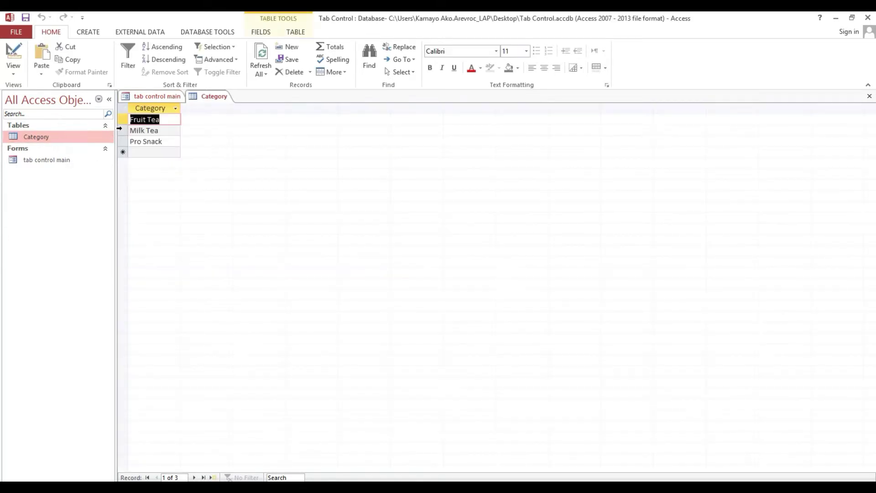
left_click_drag(122, 119, 122, 144)
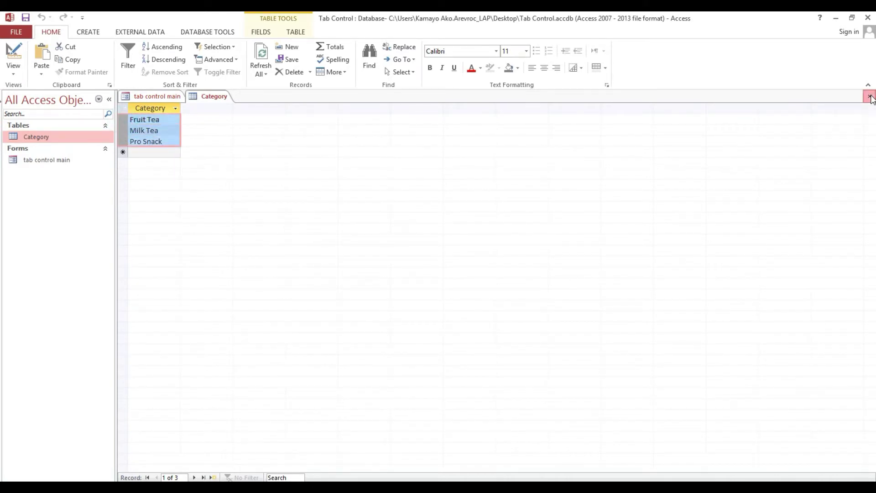
left_click(870, 96)
right_click(318, 136)
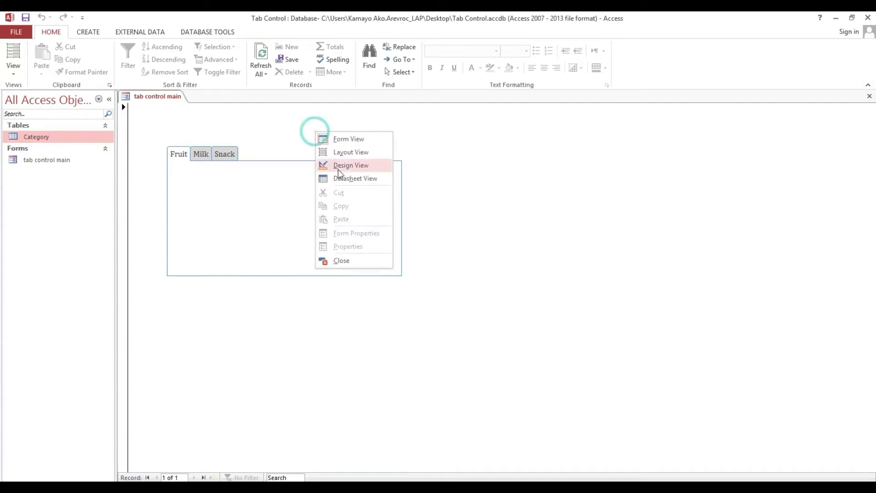
Step: Switch the form to Design View and select the Fruit page
left_click(338, 166)
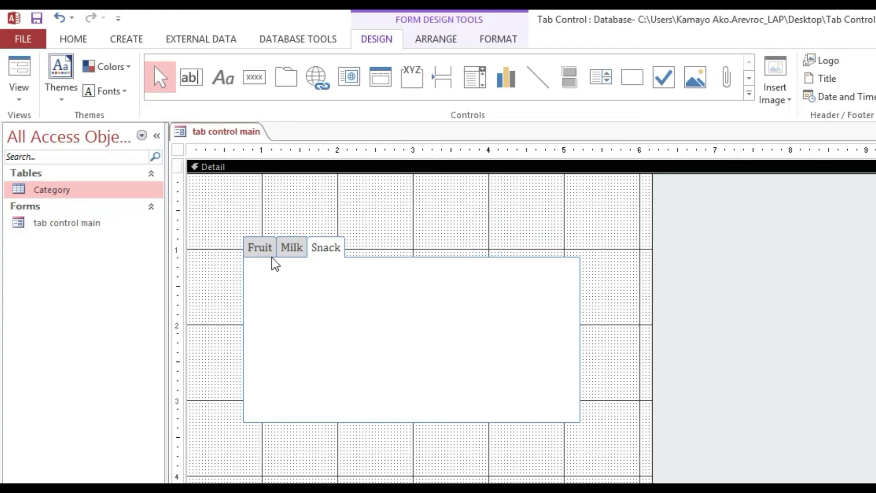
left_click(261, 249)
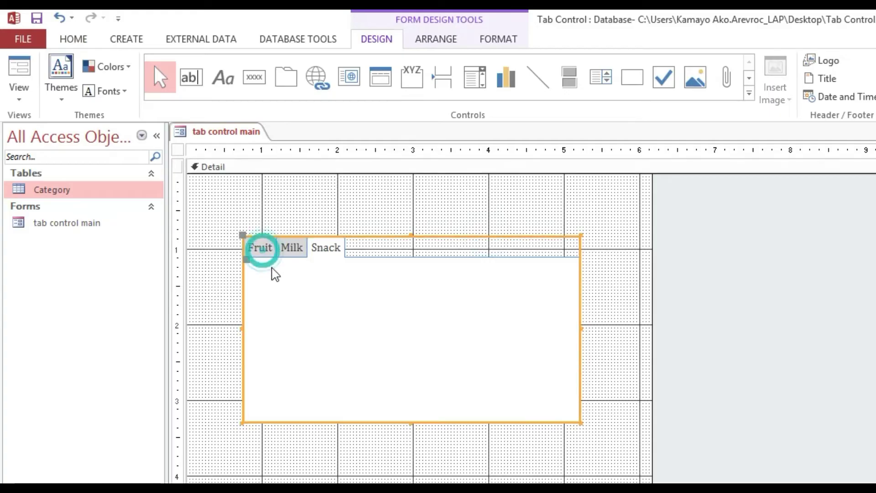
left_click(268, 255)
left_click(265, 251)
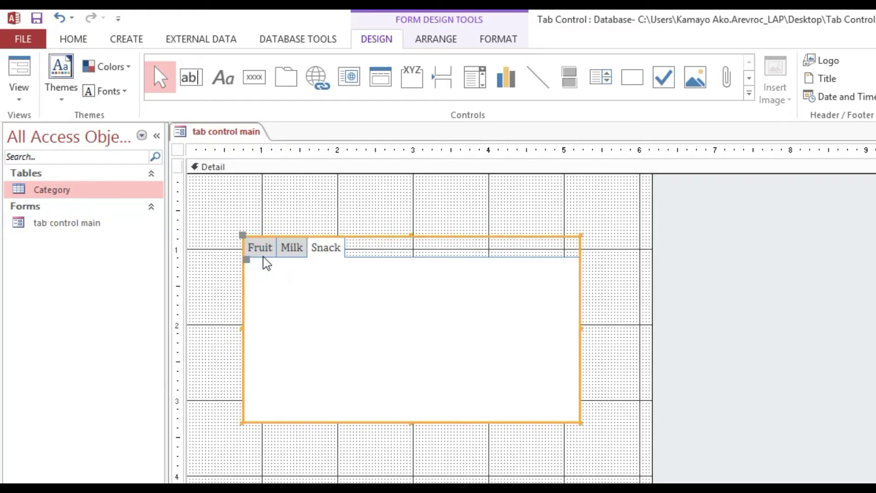
left_click(261, 254)
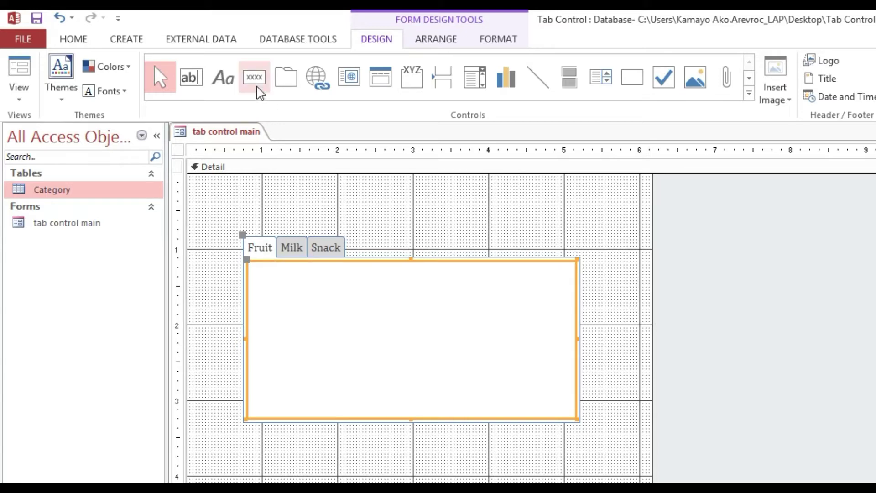
Step: Draw a label reading FRUITS on the Fruit page
left_click(223, 76)
left_click_drag(284, 281, 514, 378)
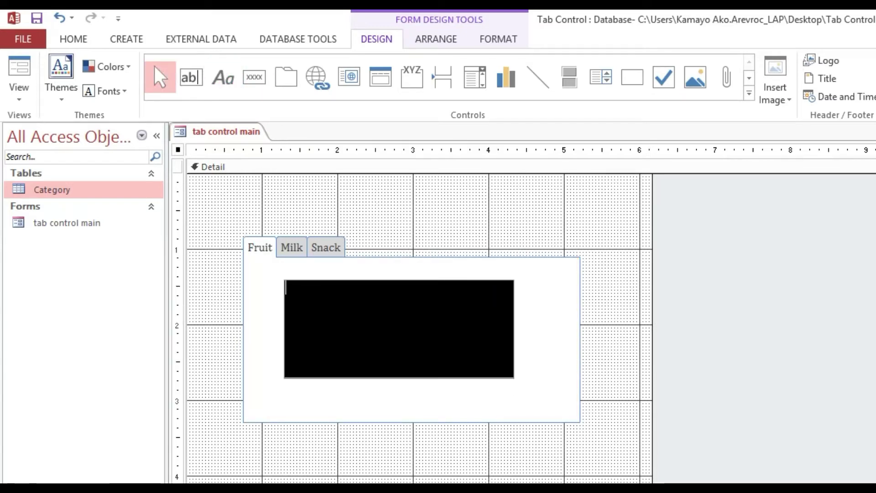
type("FRUITS")
key("BackSpace")
key("BackSpace")
type("TS")
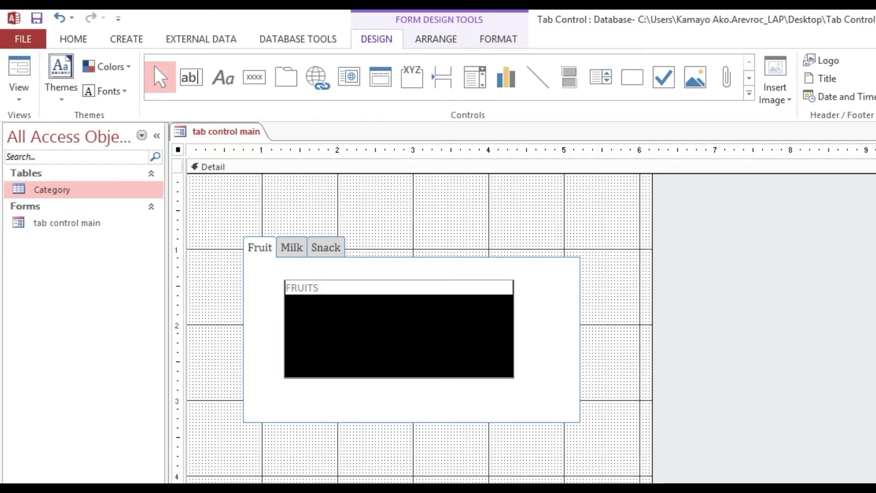
left_click(329, 307)
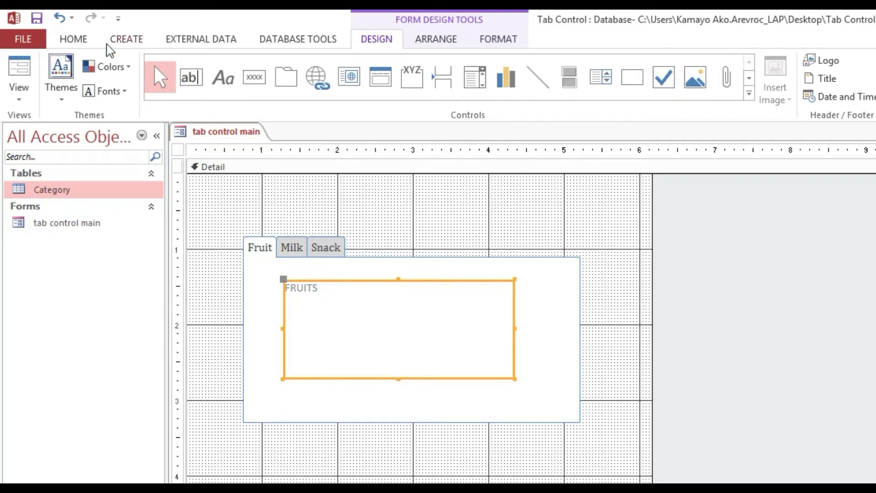
Step: Format the FRUITS label with 48-point red text on a yellow background
left_click(85, 41)
left_click(756, 65)
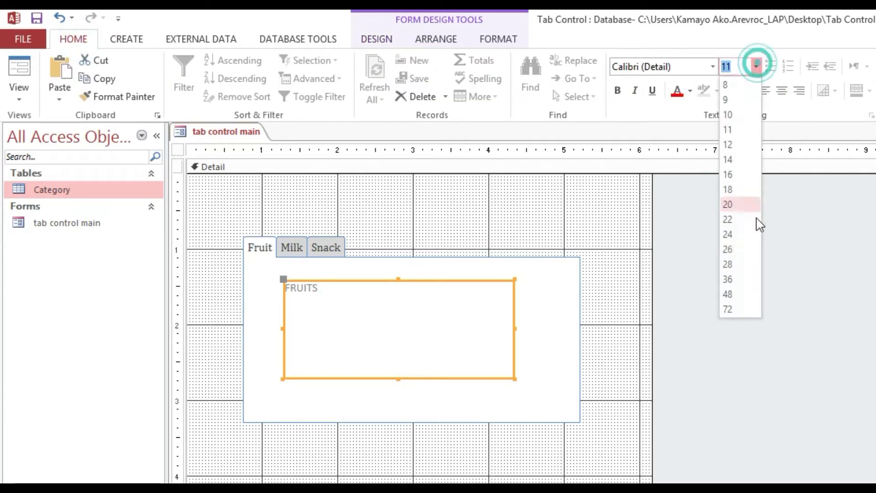
left_click(738, 294)
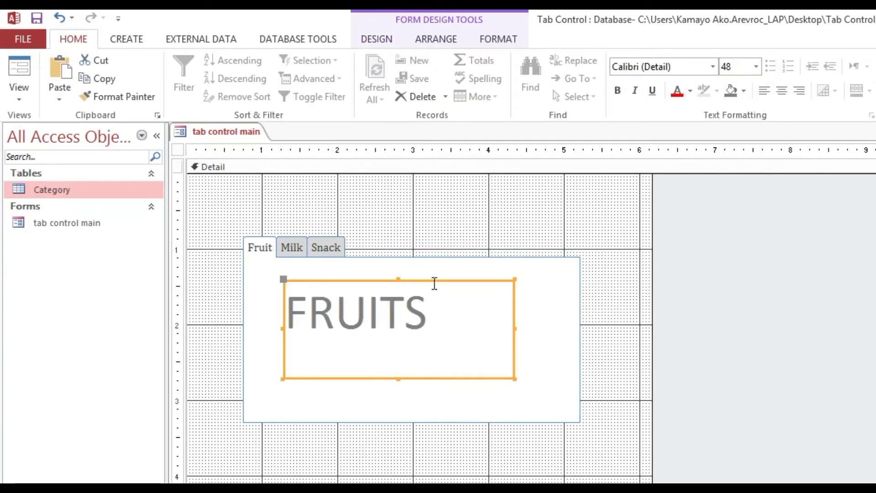
left_click(677, 90)
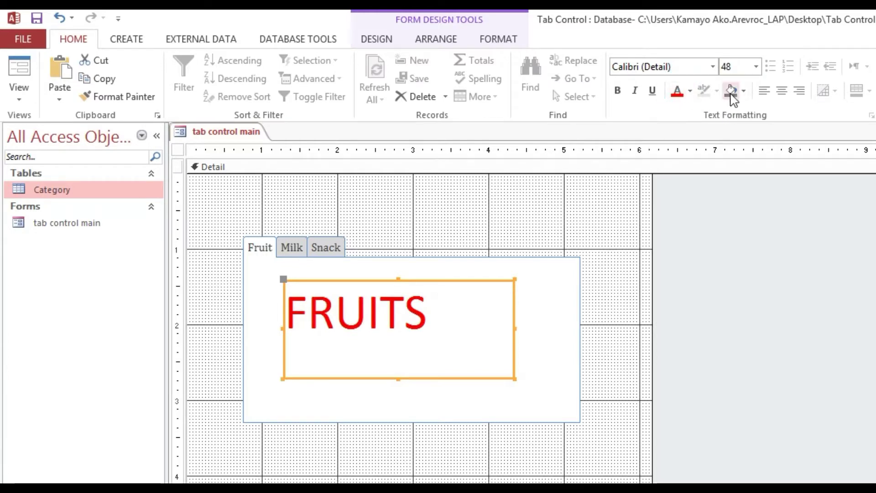
left_click(744, 91)
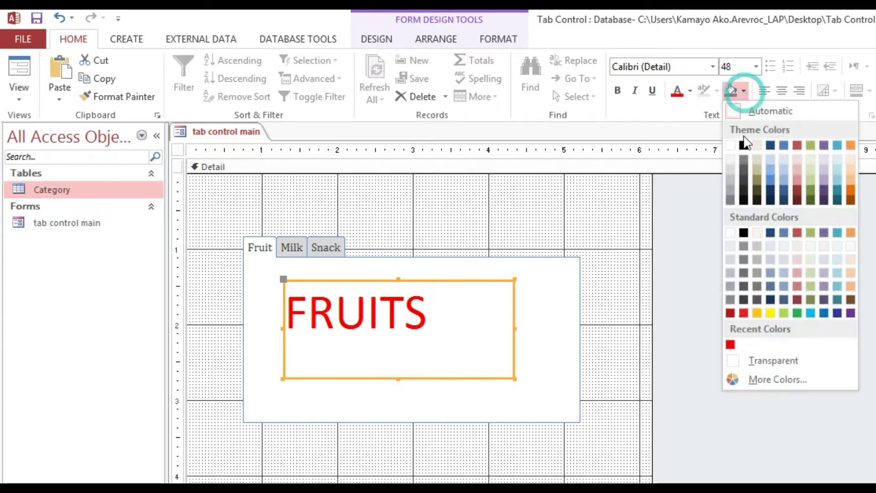
left_click(771, 314)
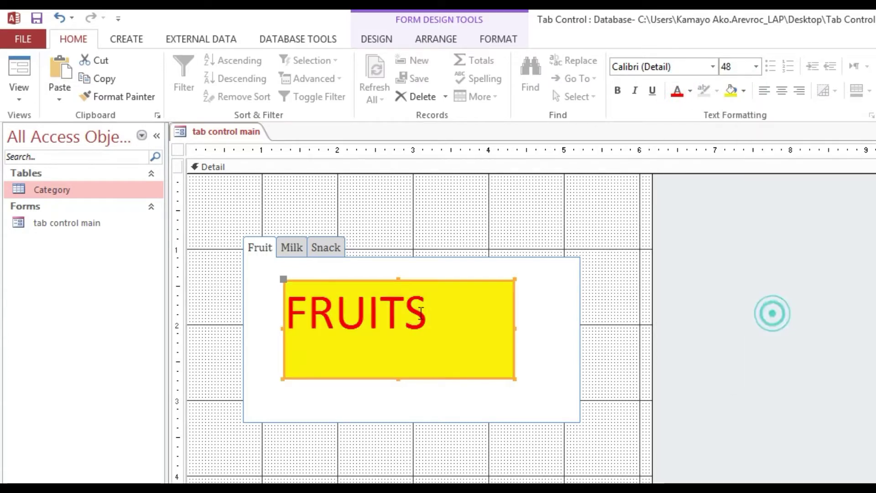
left_click(292, 248)
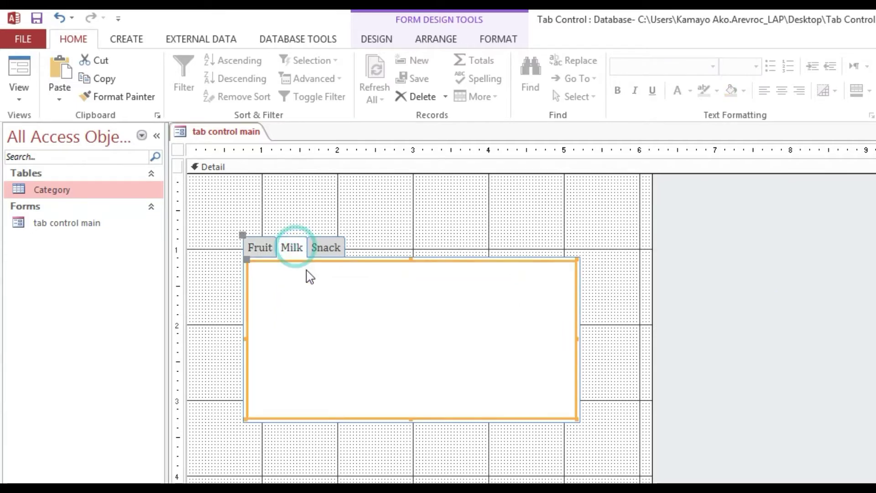
Step: Draw a label reading MILK on the Milk page
left_click(373, 40)
left_click(223, 77)
left_click_drag(275, 283, 476, 366)
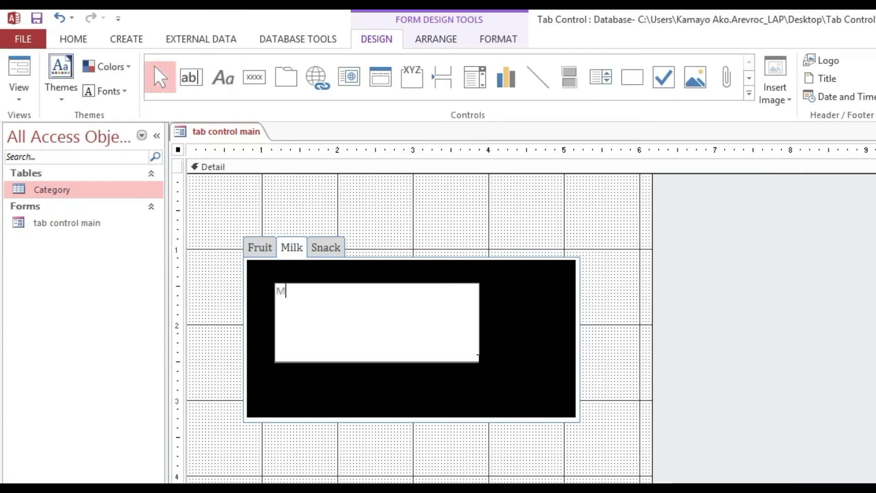
type("LK")
left_click(440, 386)
left_click(399, 324)
Step: Format the MILK label with 48-point dark blue text on a light orange background
left_click(75, 39)
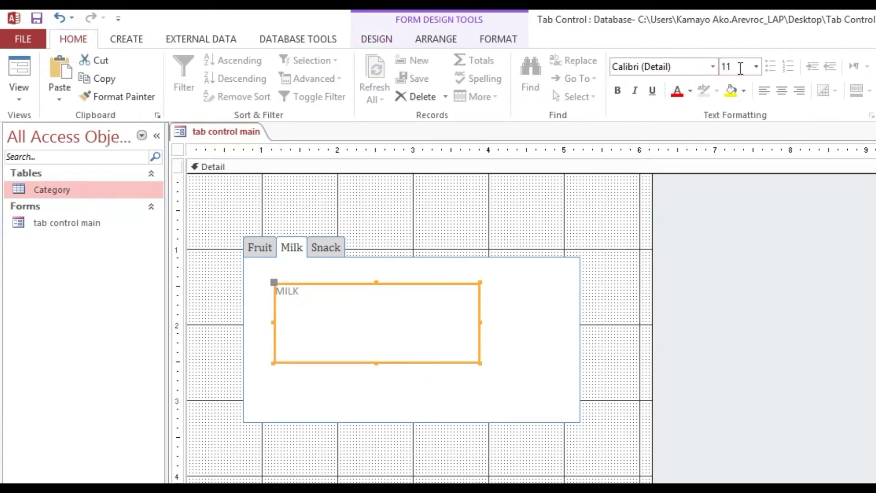
left_click(756, 66)
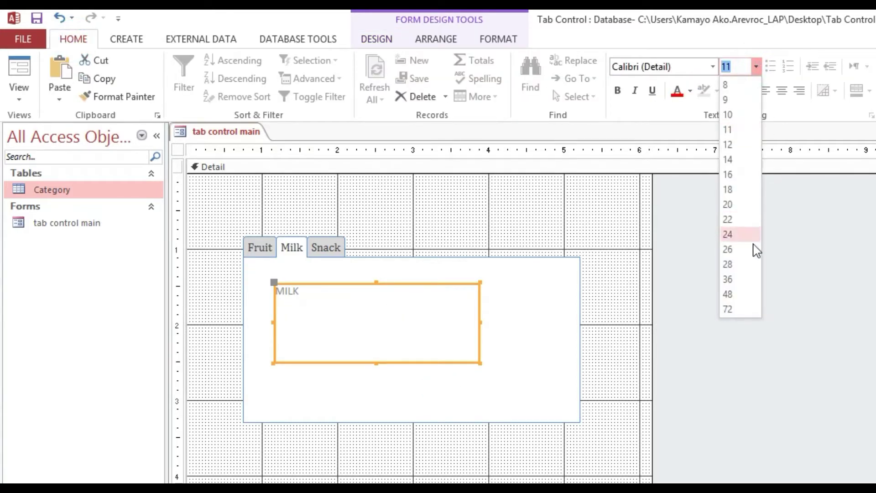
left_click(730, 293)
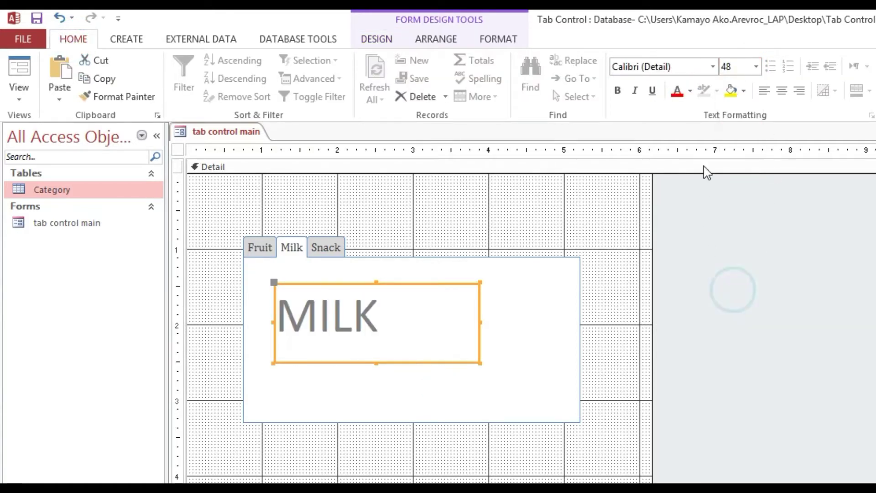
left_click(690, 91)
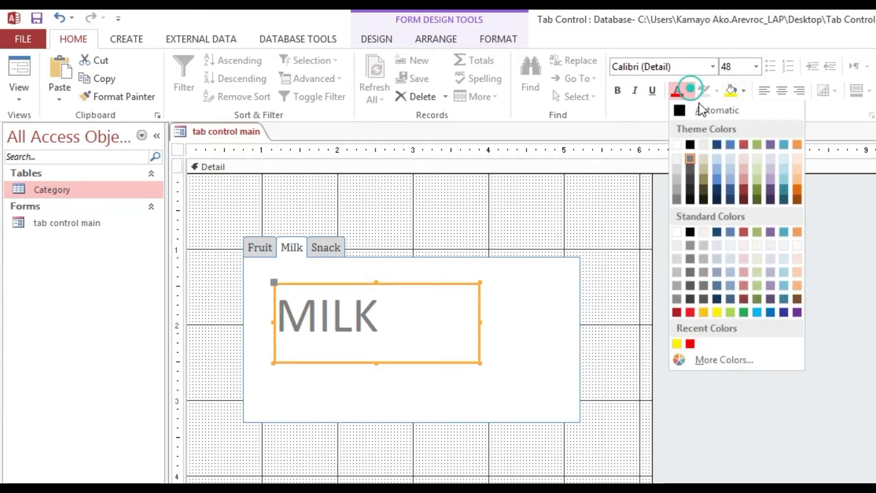
left_click(783, 313)
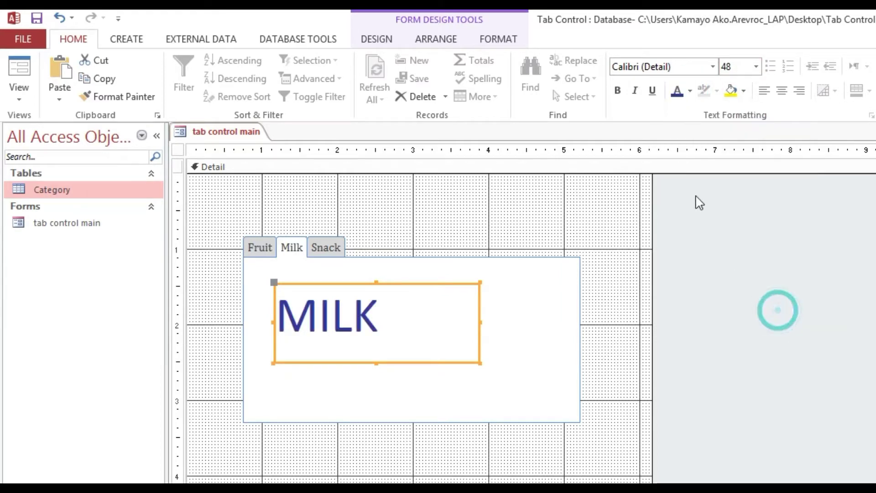
left_click(743, 91)
left_click(850, 174)
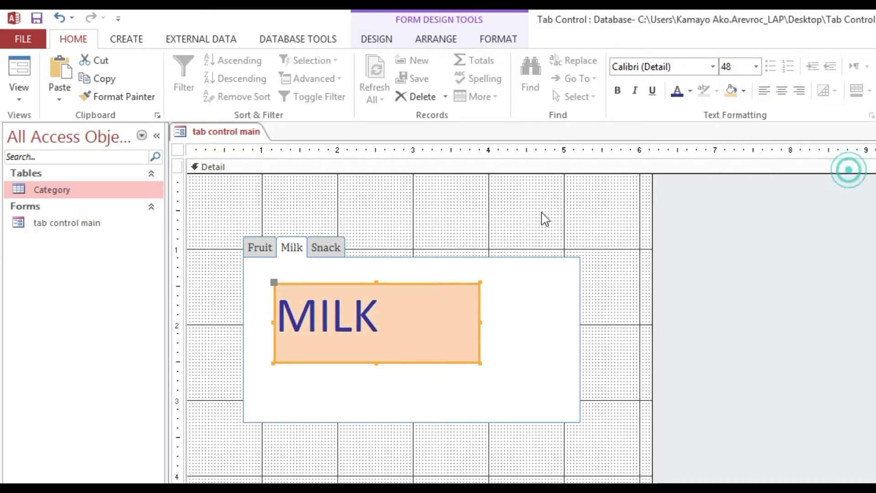
left_click(327, 251)
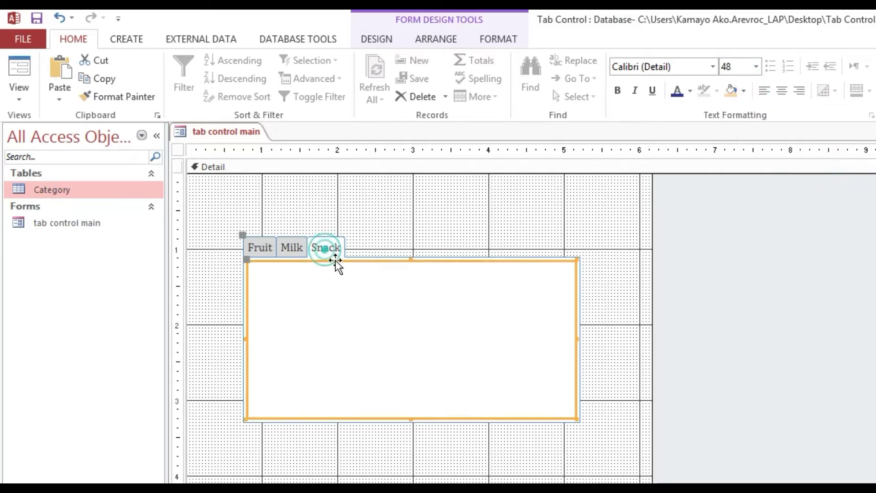
Step: Draw a label on the Snack page and type Snack into it
left_click(377, 39)
left_click(224, 78)
left_click_drag(281, 284, 513, 378)
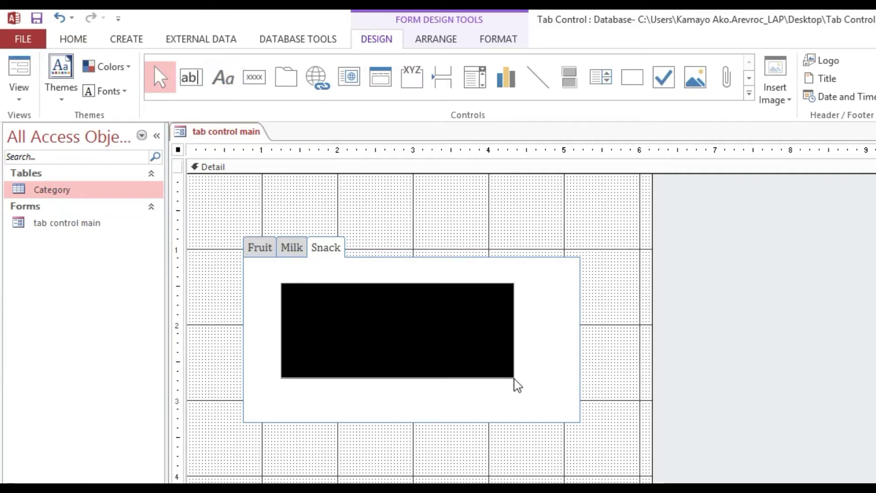
type("Snack")
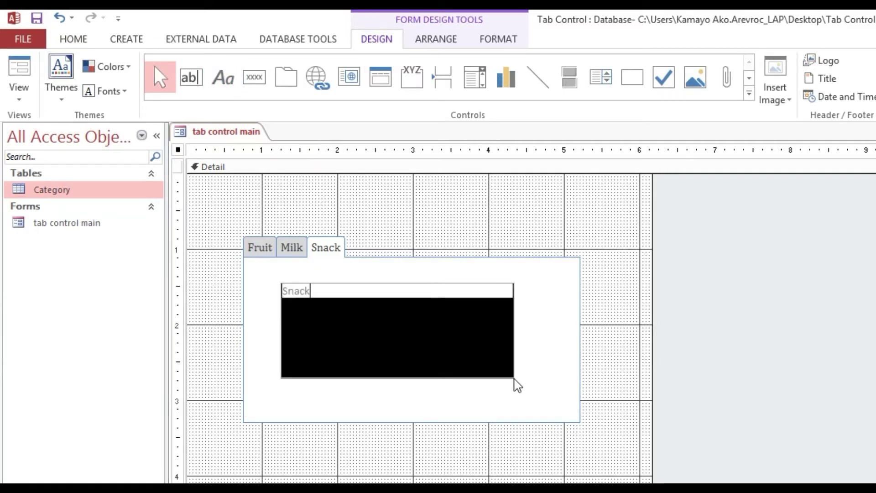
left_click(470, 201)
Step: Format the Snack label at 48 pt with dark red text on a light green background
left_click(333, 332)
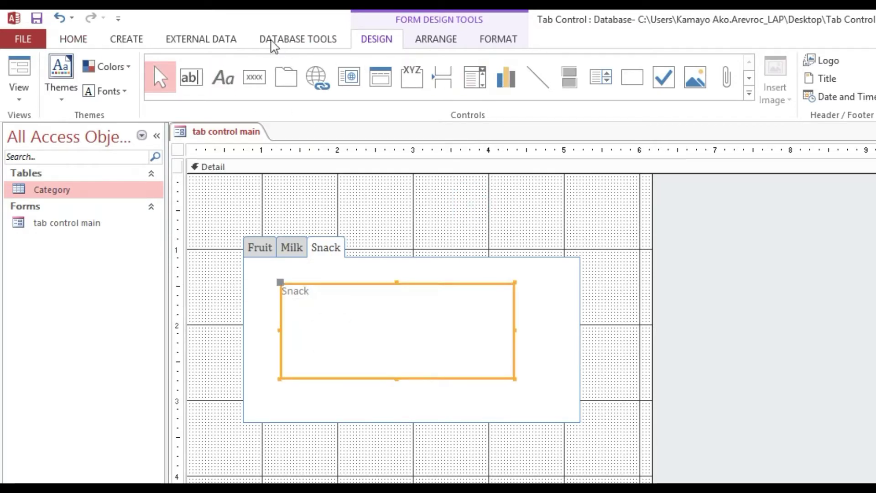
left_click(73, 38)
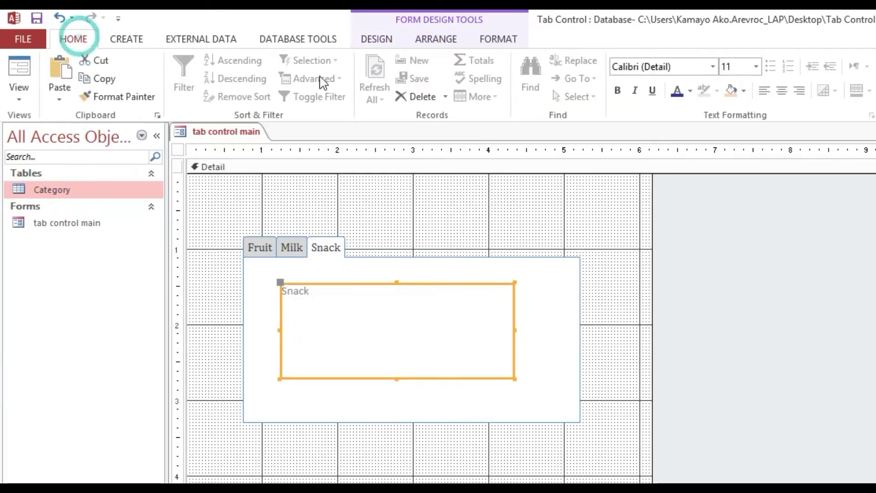
left_click(756, 67)
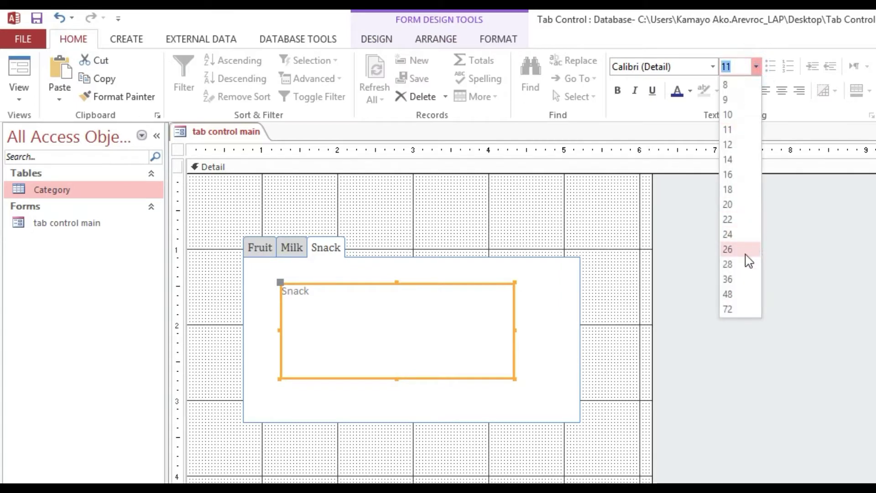
left_click(730, 294)
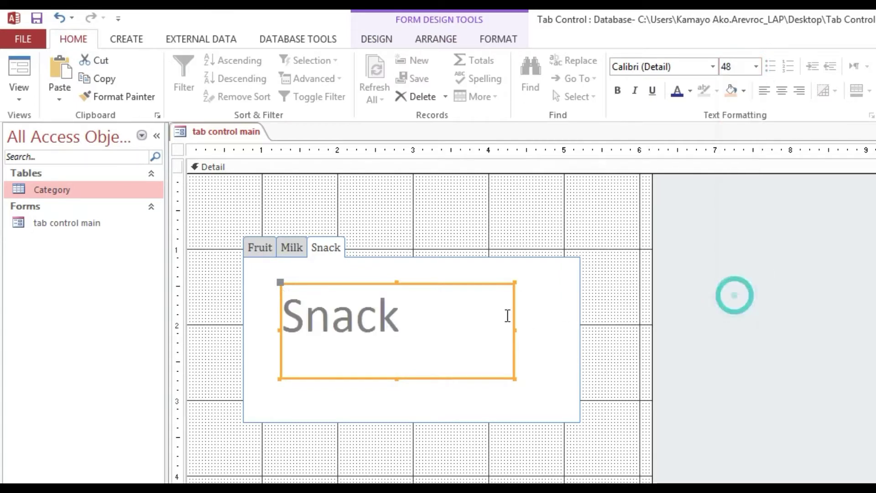
left_click(690, 90)
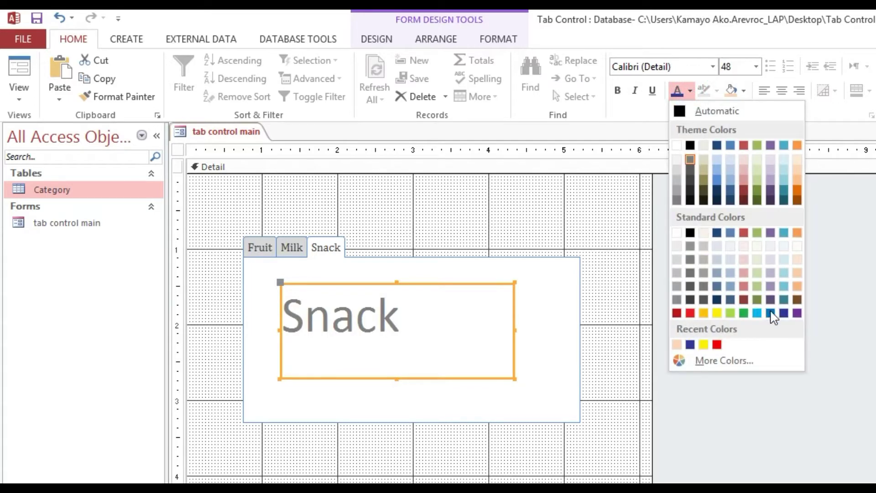
left_click(677, 312)
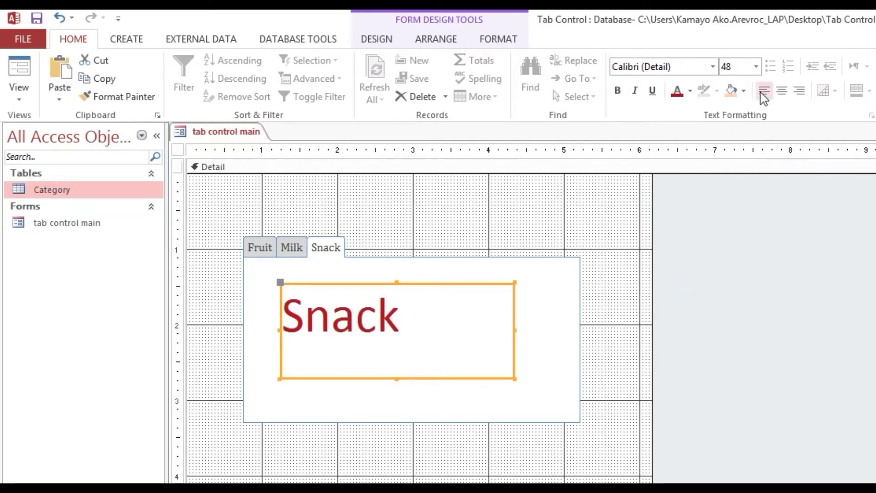
left_click(744, 91)
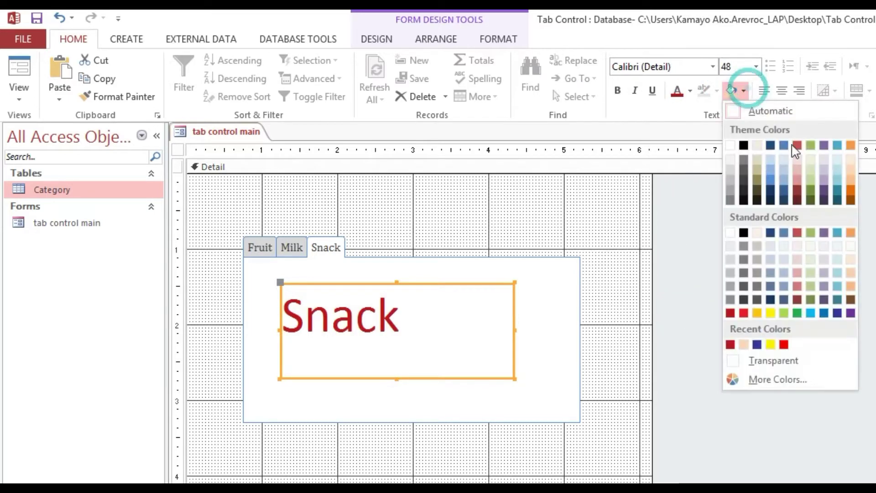
left_click(811, 269)
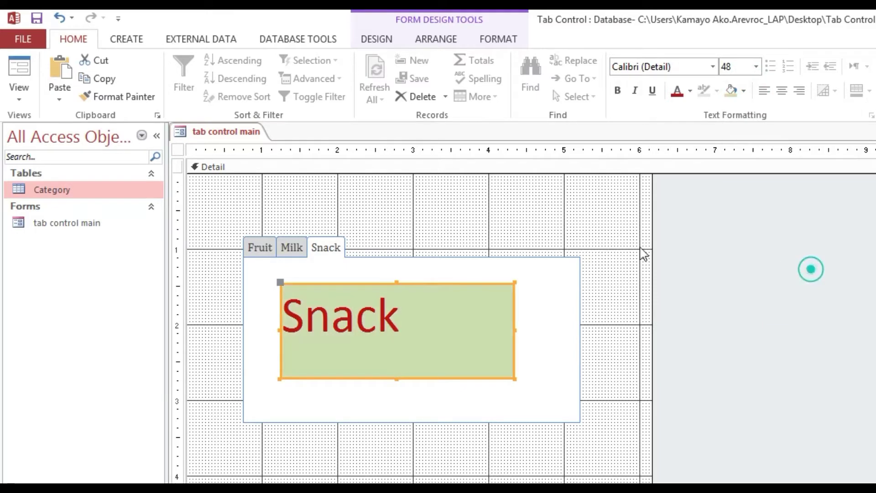
Step: Run the form in Form View and switch back and forth between the Milk and Snack tabs
left_click(19, 69)
left_click(287, 213)
left_click(333, 213)
left_click(290, 212)
left_click(258, 213)
left_click(288, 213)
Step: Switch the form from Form View back to Design View
left_click(322, 214)
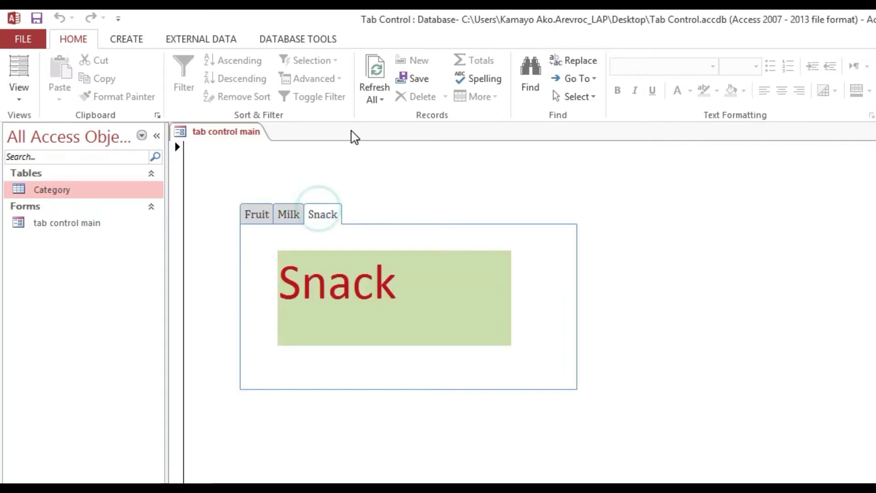
right_click(396, 162)
left_click(427, 207)
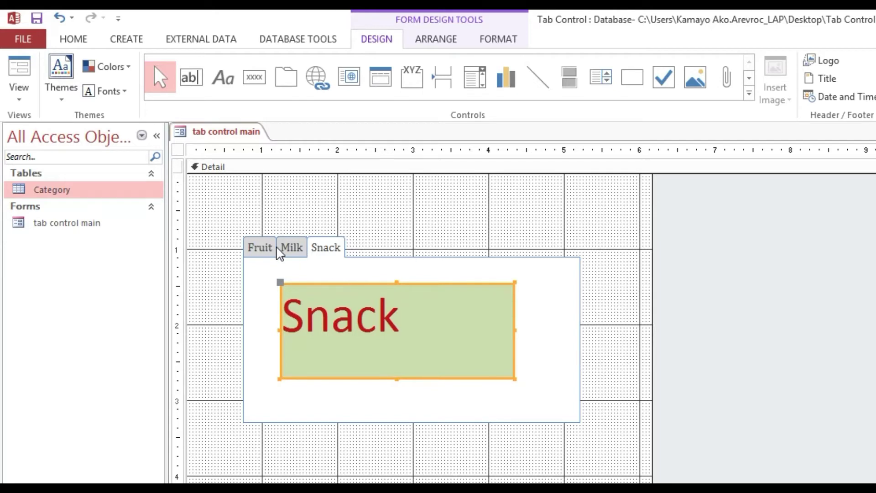
Step: Select the Fruit page and show its Other properties, ready to edit the Tag
left_click(275, 248)
left_click(310, 249)
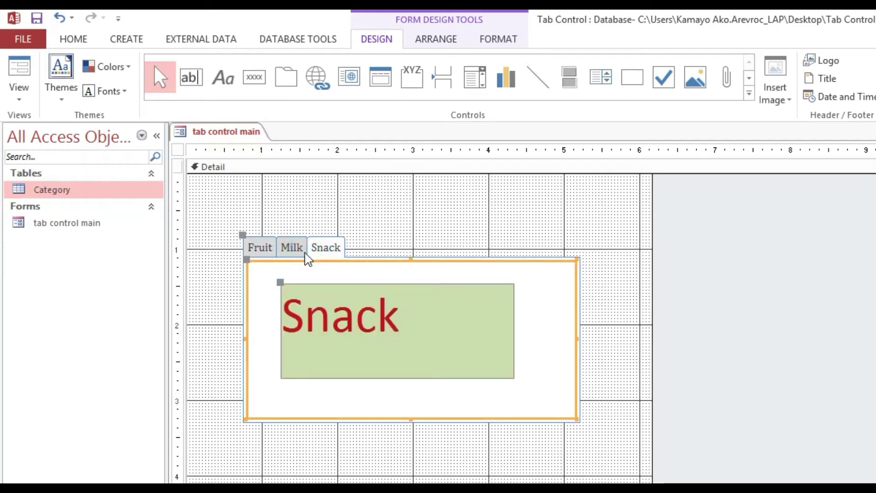
left_click(293, 251)
left_click(258, 253)
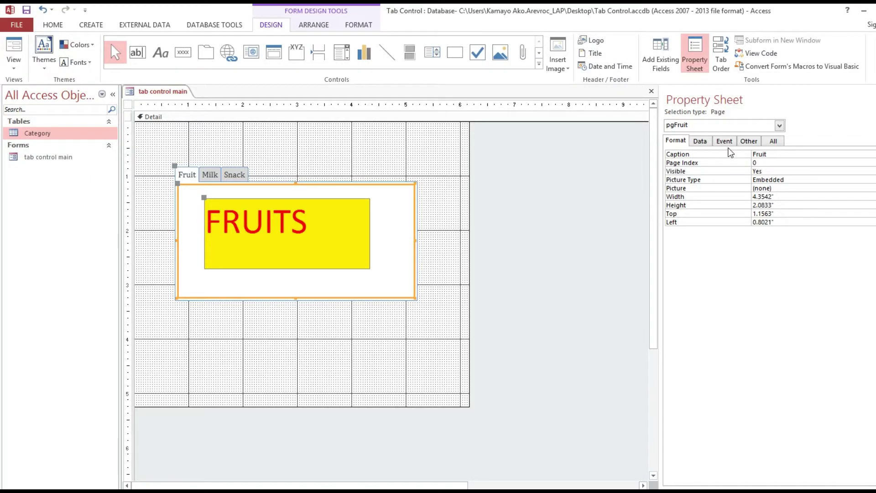
left_click(749, 141)
left_click(674, 199)
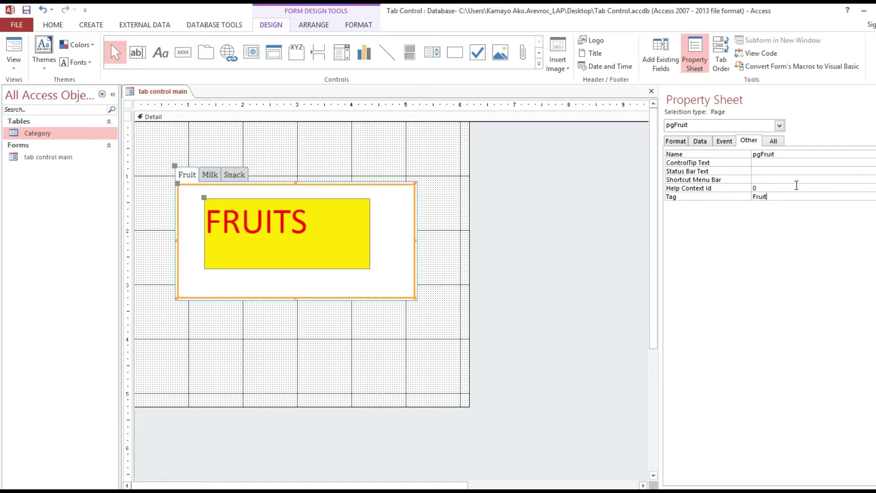
Step: Enter Tag values Milk and Snack for the pgMilk and pgSnack pages, then select the Detail section
left_click(795, 182)
left_click(210, 175)
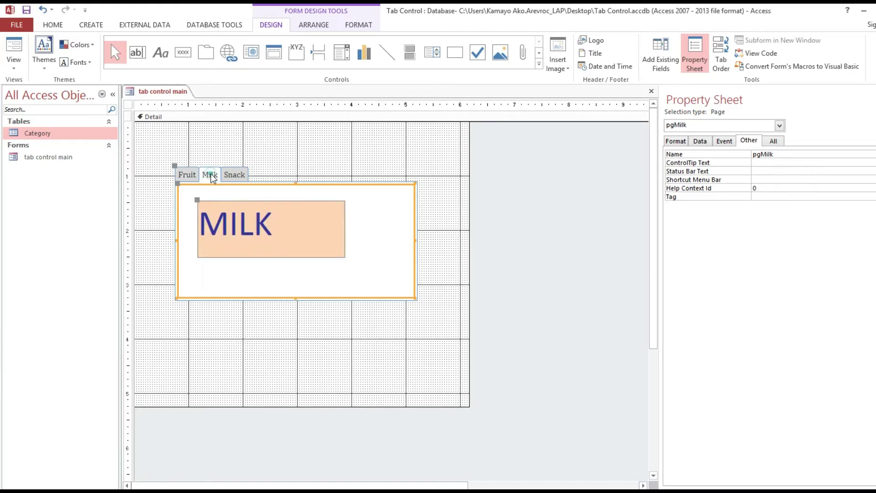
left_click(762, 197)
left_click(235, 176)
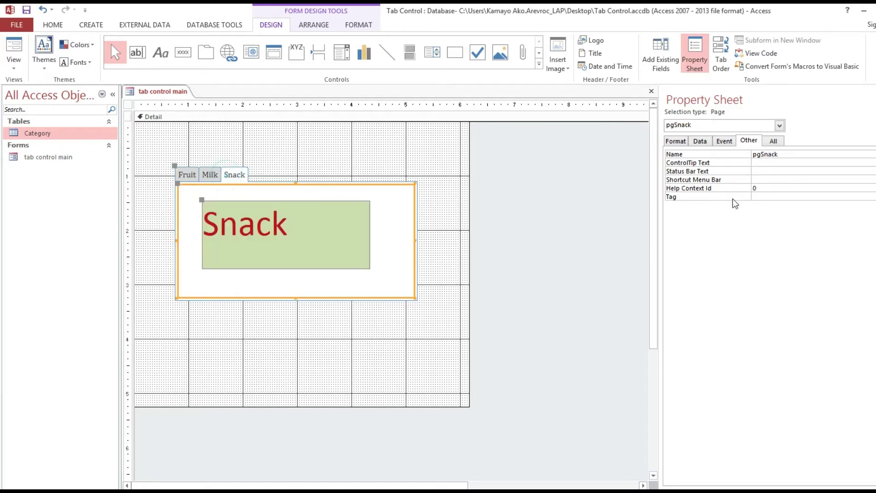
left_click(760, 196)
left_click(292, 139)
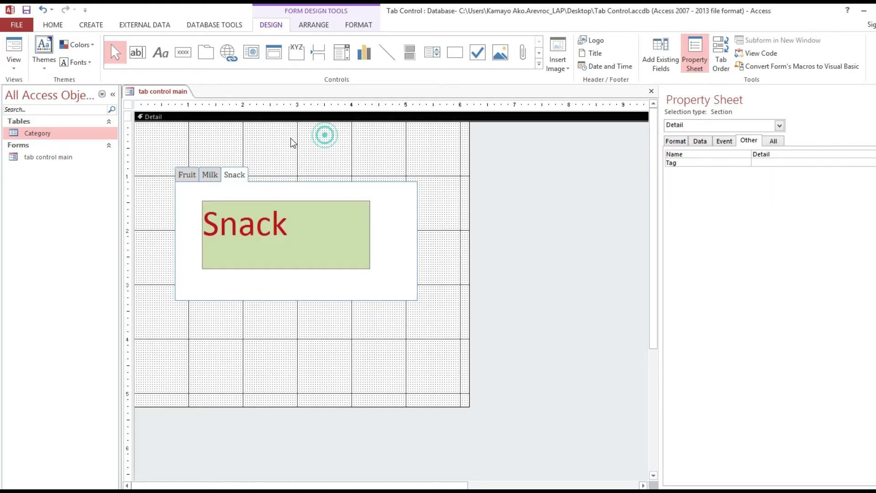
Step: Move the tab control slightly down to make room above it
left_click(241, 168)
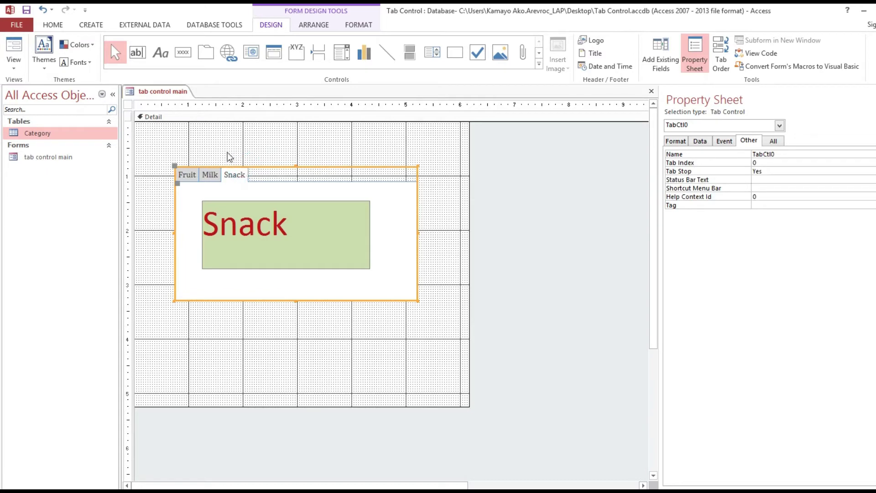
left_click(214, 154)
left_click(240, 168)
left_click_drag(241, 172, 234, 182)
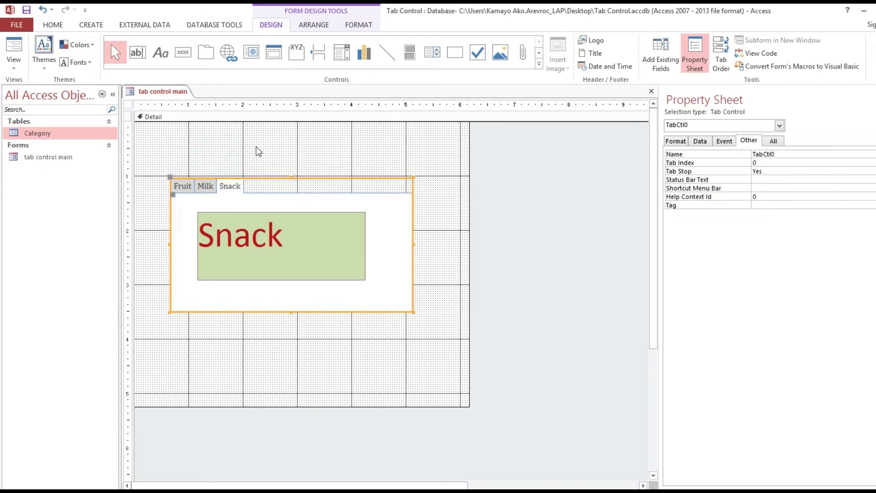
left_click(256, 141)
Step: Add a combo box above the tabs listing the Category table's Category field
left_click(348, 57)
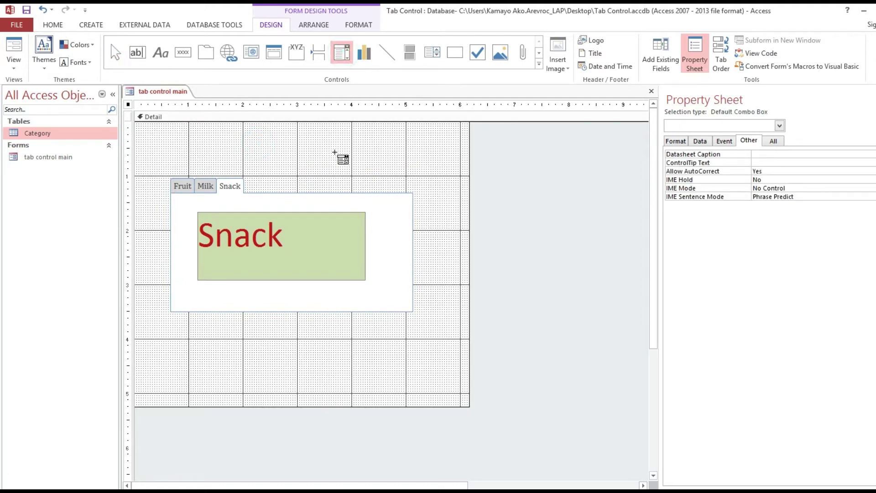
left_click_drag(336, 138, 405, 155)
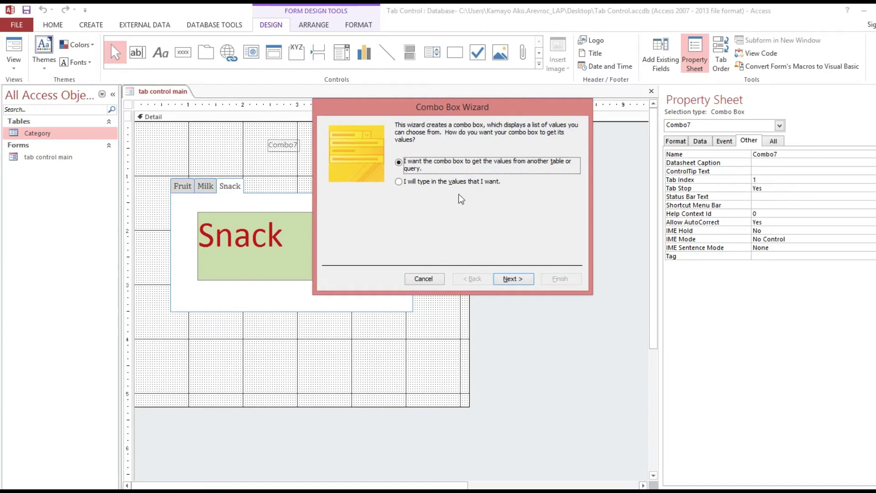
left_click(512, 280)
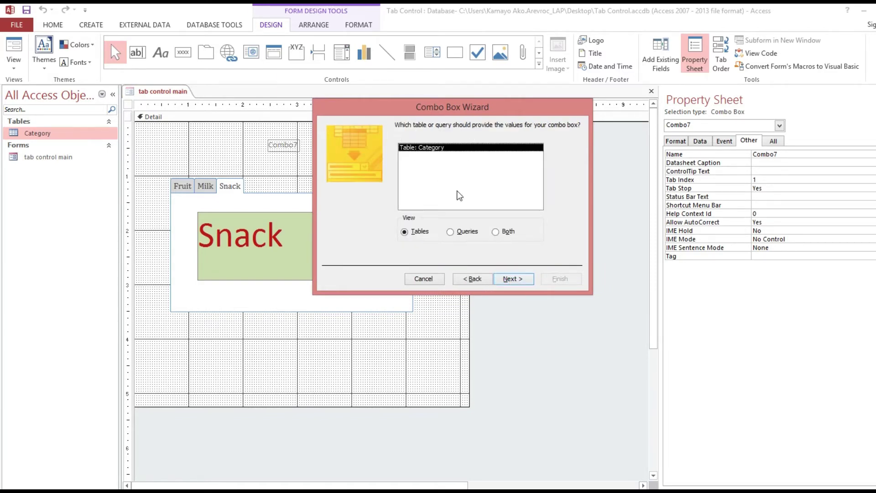
left_click(512, 278)
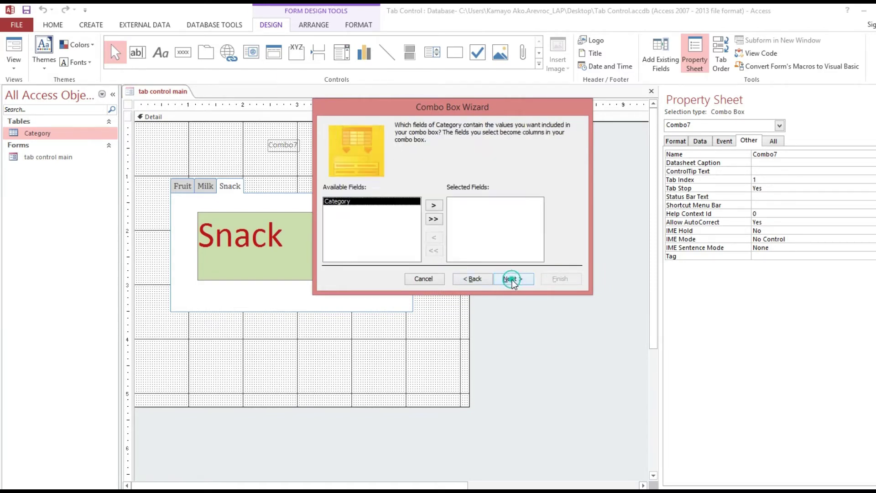
left_click(433, 219)
left_click(508, 279)
left_click(508, 279)
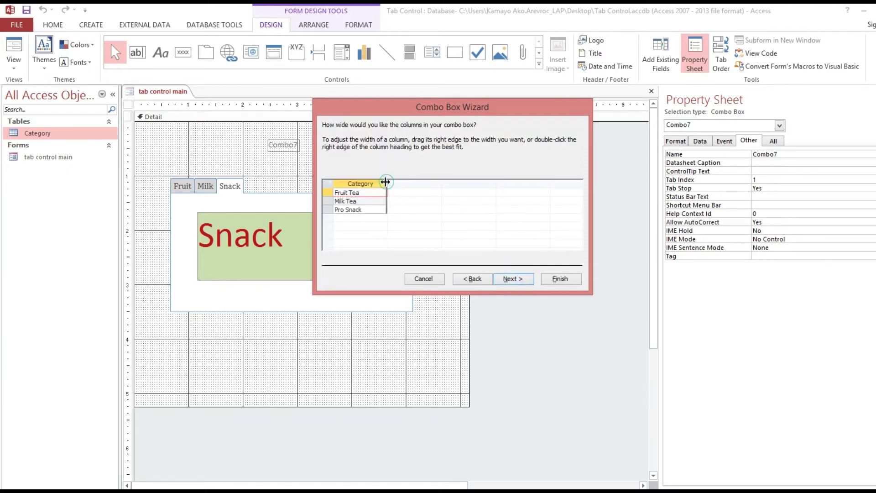
left_click(507, 279)
left_click(558, 279)
left_click(289, 155)
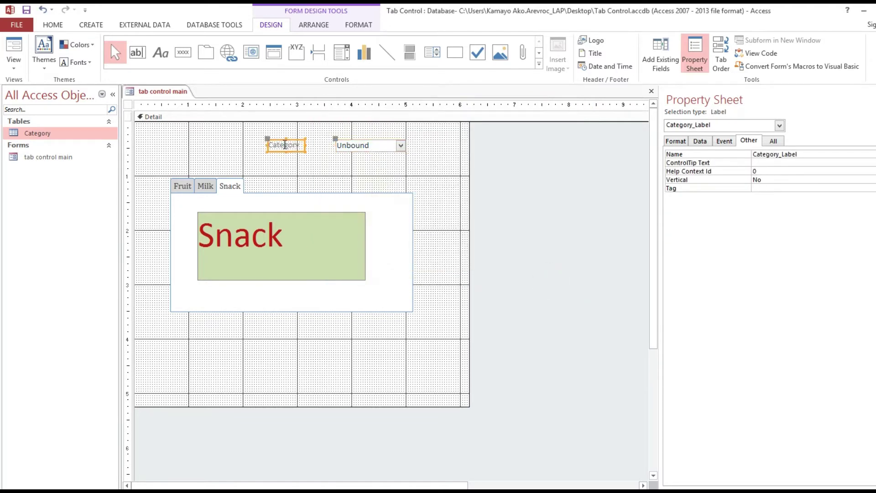
Step: Change the combo's label to 'Select Category' and rename the combo box cboCategory
left_click_drag(305, 146, 246, 153)
type("Select")
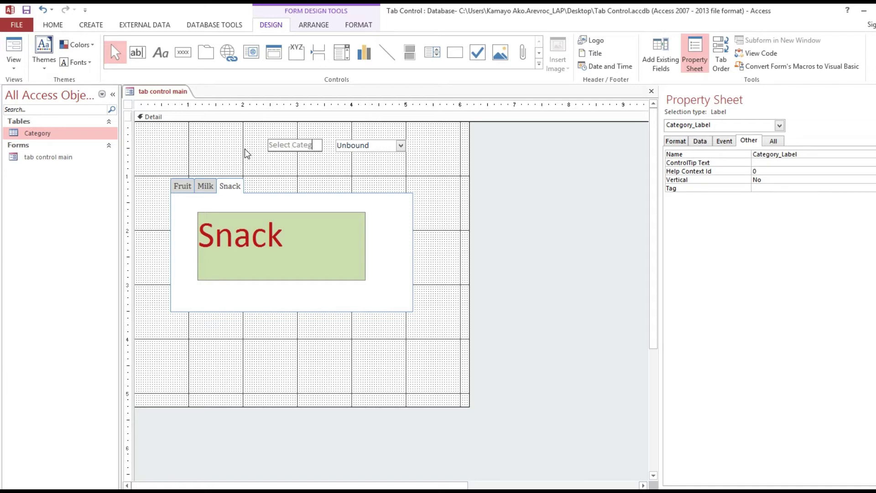
left_click(360, 201)
left_click(365, 144)
double_click(784, 154)
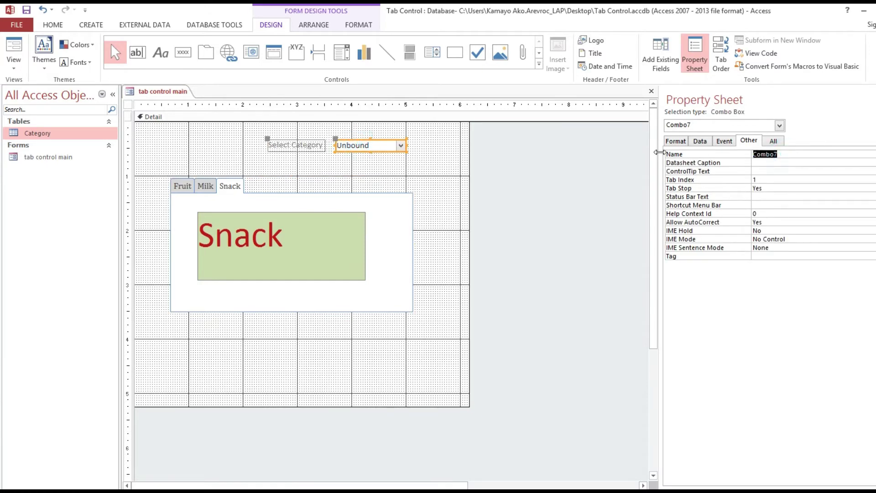
type("cboCategory")
left_click(367, 167)
Step: In Form View, pick Fruit Tea, Milk Tea and Pro Snack from Select Category, ending on Milk Tea
left_click(366, 179)
left_click(14, 52)
left_click(398, 122)
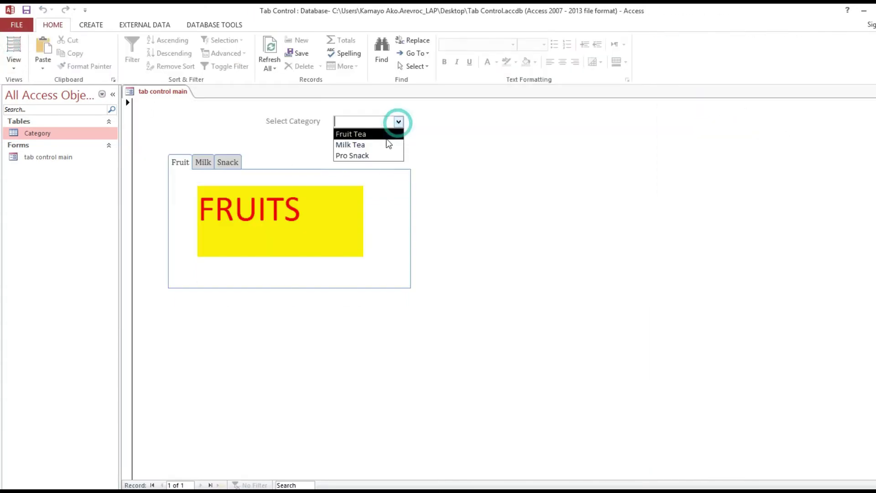
left_click(386, 134)
left_click(399, 123)
left_click(393, 144)
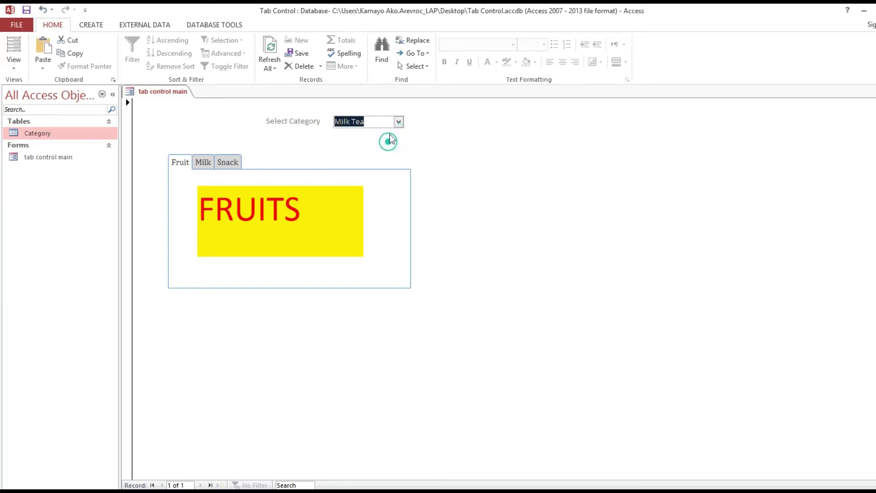
left_click(398, 122)
left_click(368, 154)
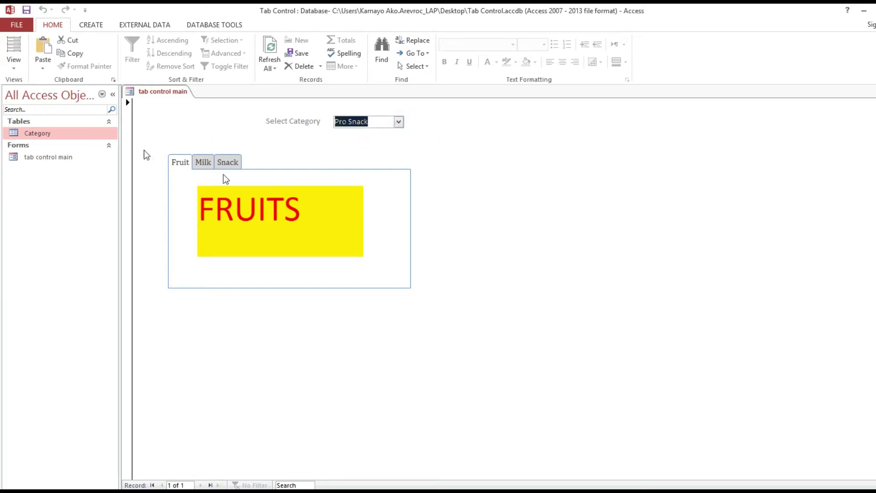
left_click(398, 123)
left_click(395, 133)
left_click(398, 122)
left_click(375, 143)
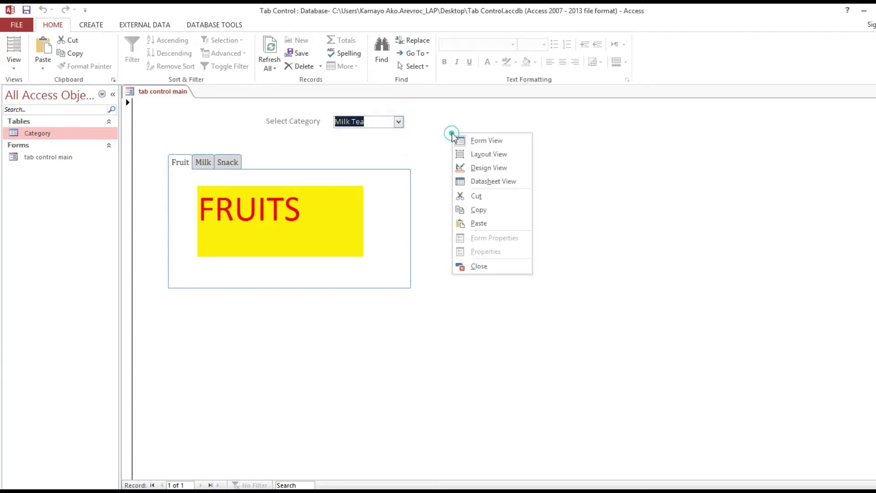
right_click(452, 135)
Step: In Design View, set cboCategory's After Update to [Event Procedure] and open its code
left_click(473, 167)
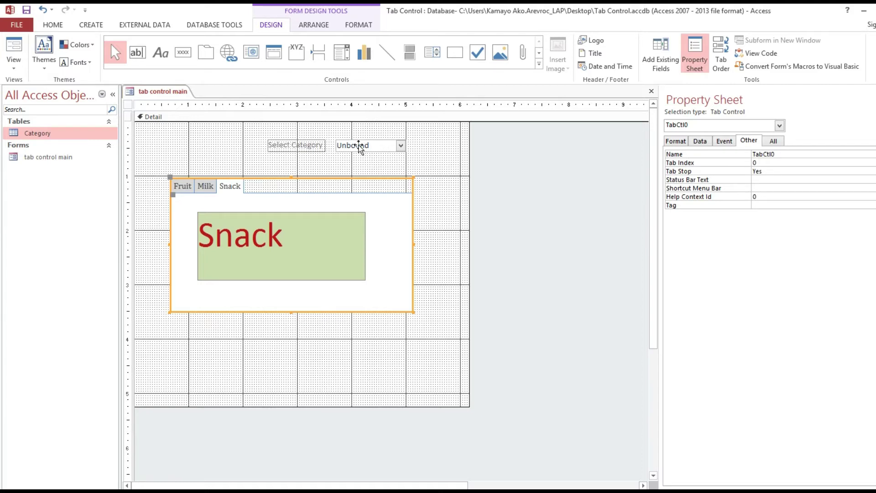
left_click(359, 146)
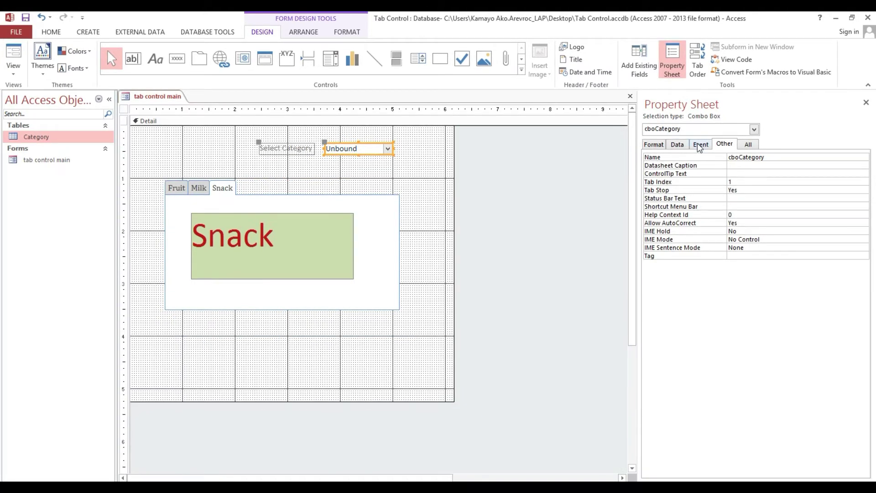
left_click(698, 146)
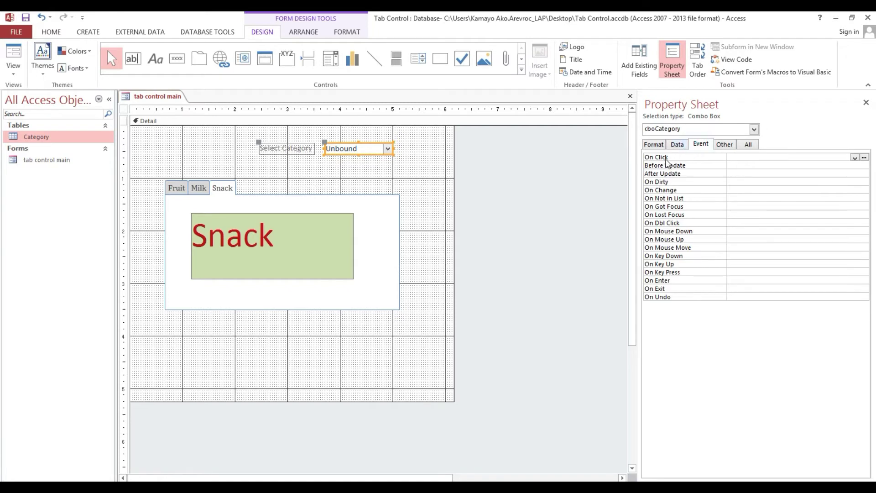
left_click(656, 174)
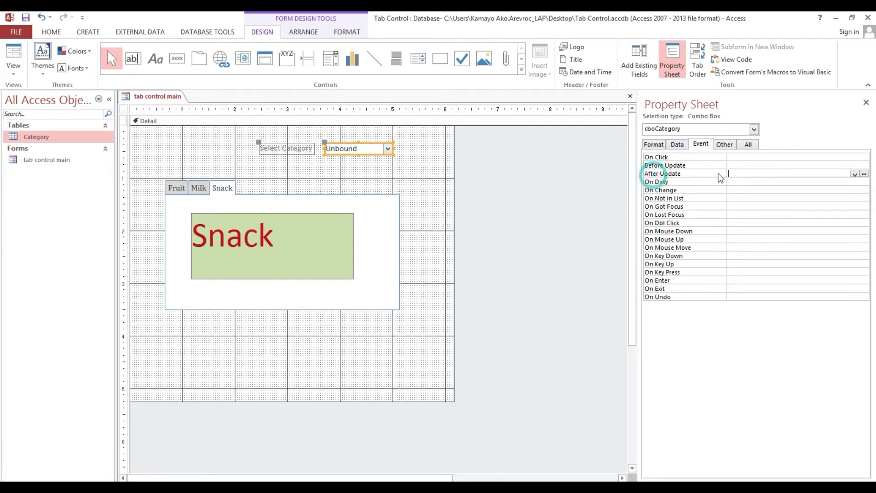
left_click(854, 174)
left_click(855, 181)
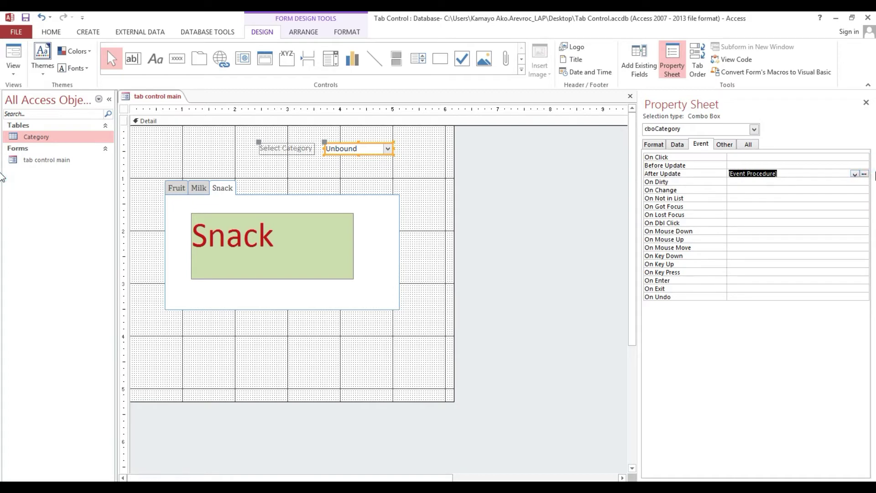
left_click(864, 173)
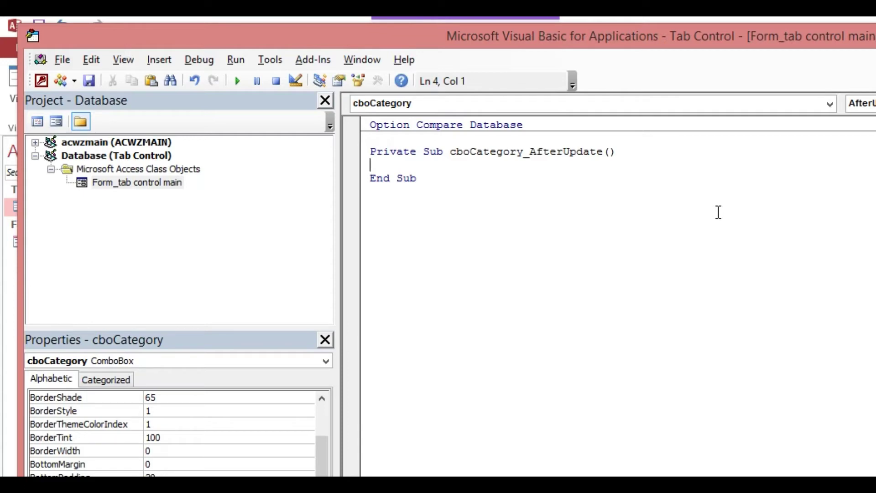
Step: Write If Me.cboCategory.Value = "Fruit Tea" Then, copying Fruit Tea from the Category table
type("If Me.")
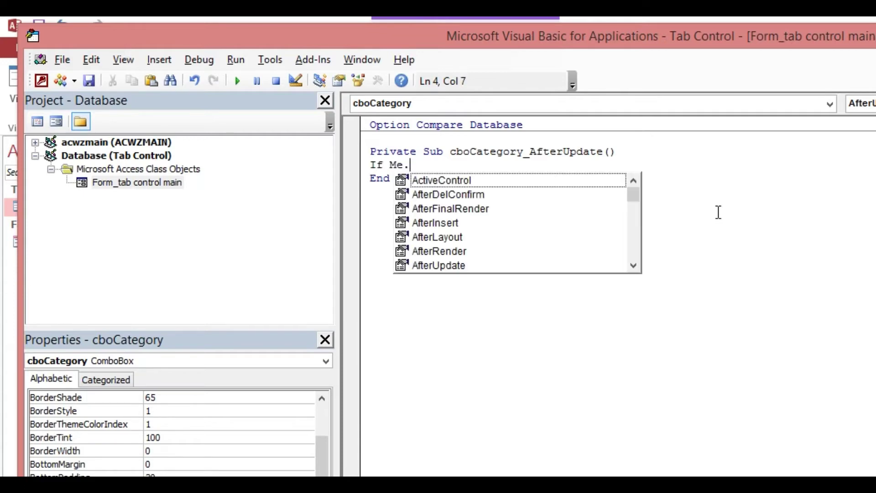
type("cb")
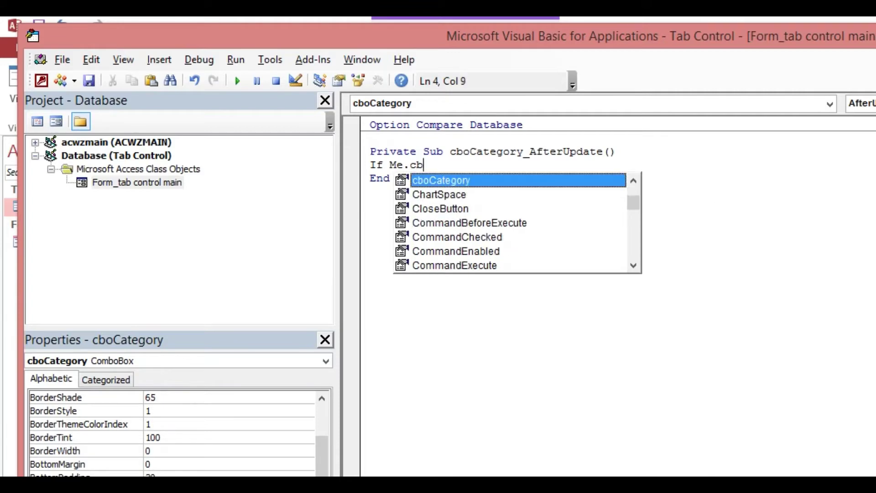
key("Tab")
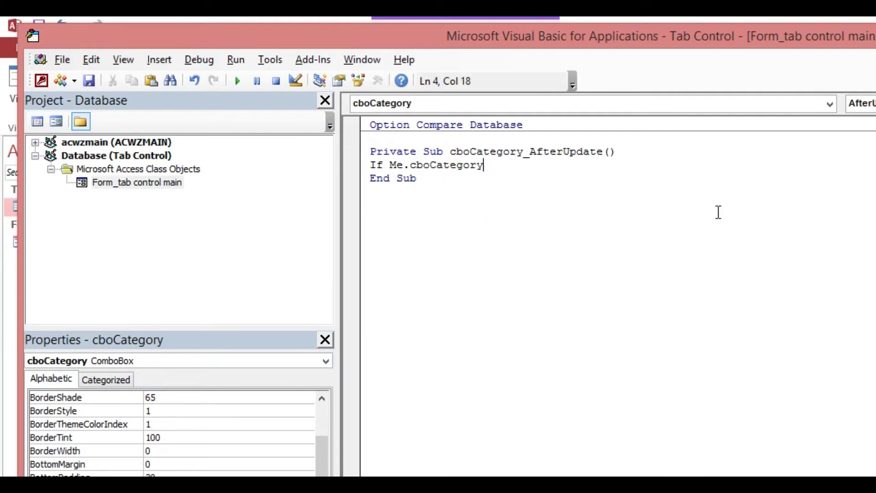
type(".val")
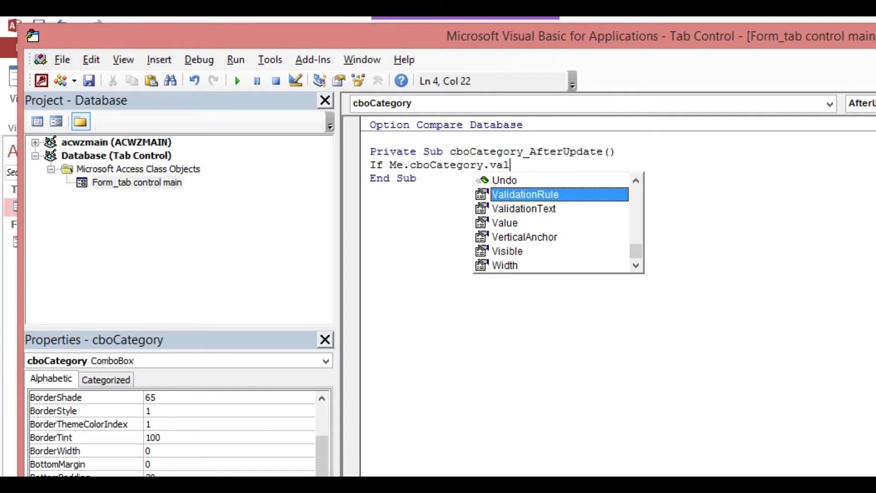
type("ue")
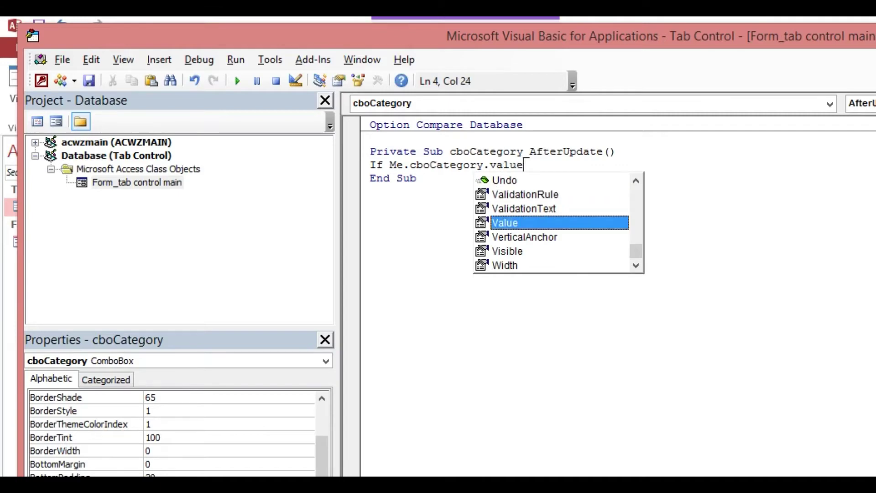
left_click(42, 81)
double_click(66, 207)
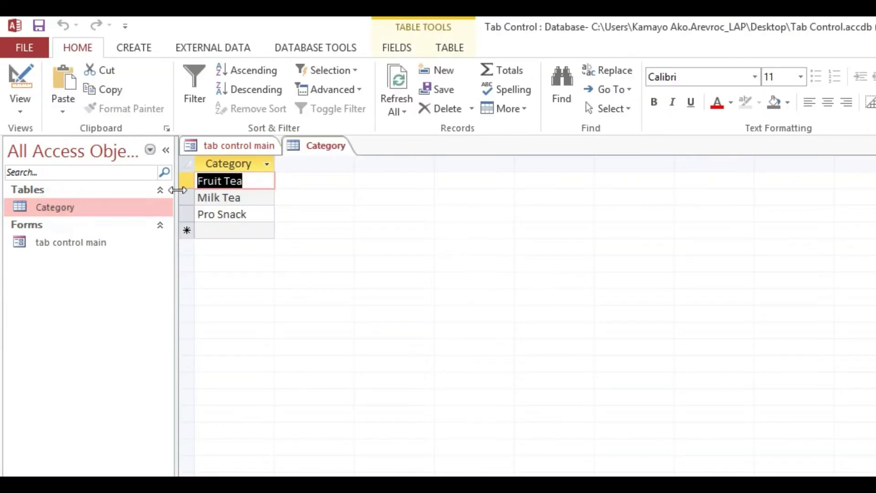
left_click(259, 186)
key("F2")
key("ctrl+c")
key("alt+F11")
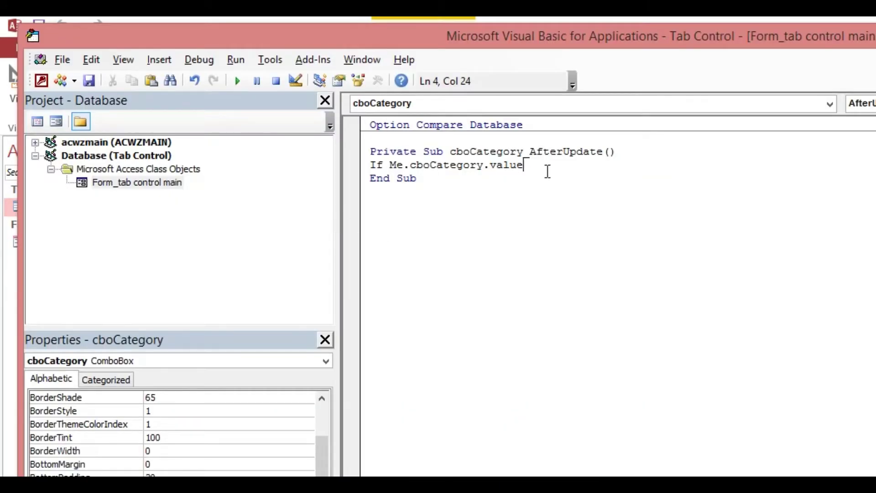
type("=\"")
key("ctrl+v")
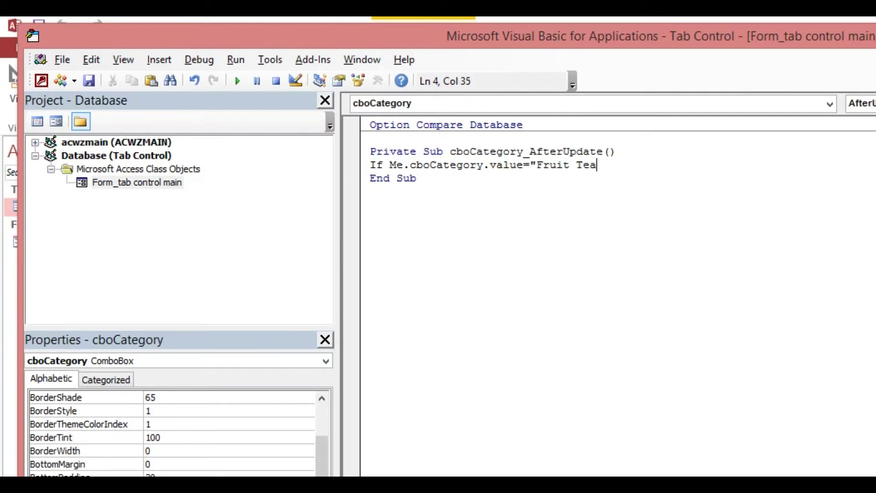
type("\"then")
Step: Add an indented line inside the If block and return to the Access form design
key("Return")
key("Tab")
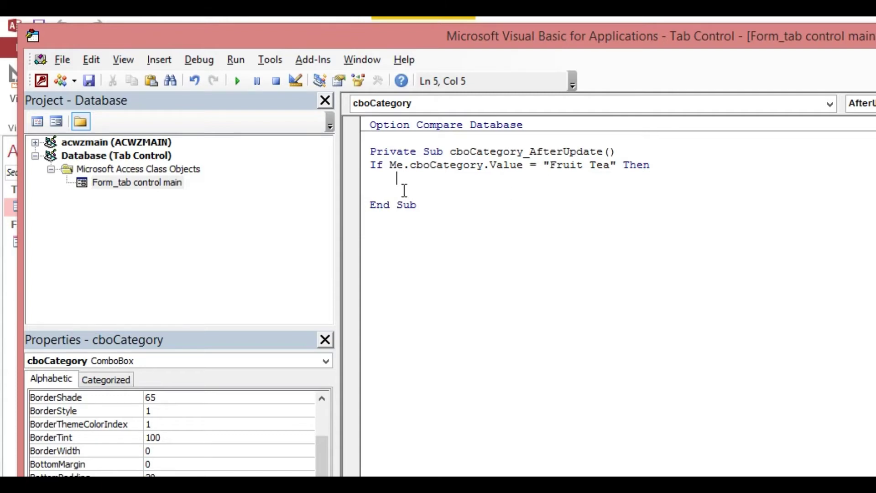
left_click_drag(370, 165, 610, 165)
left_click(671, 166)
left_click(40, 81)
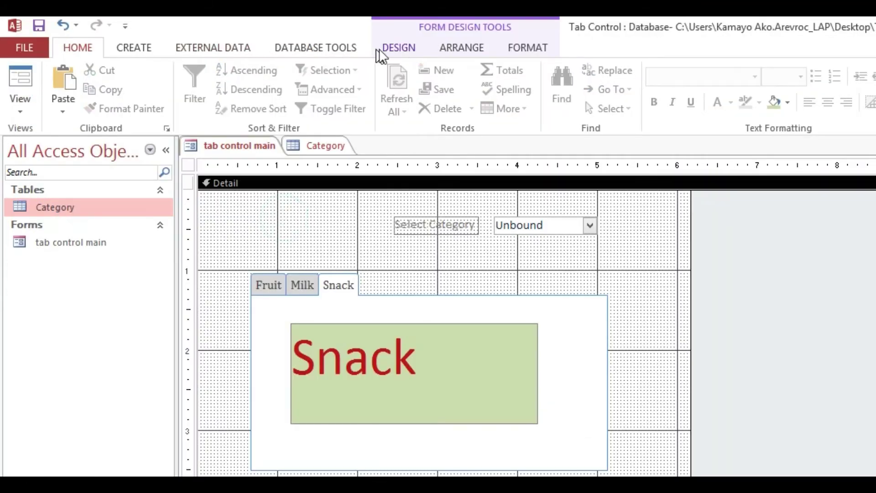
Step: Add an unlabeled text box named txtFocus at the form's top-left corner
left_click(399, 47)
left_click(201, 87)
left_click_drag(231, 203, 314, 223)
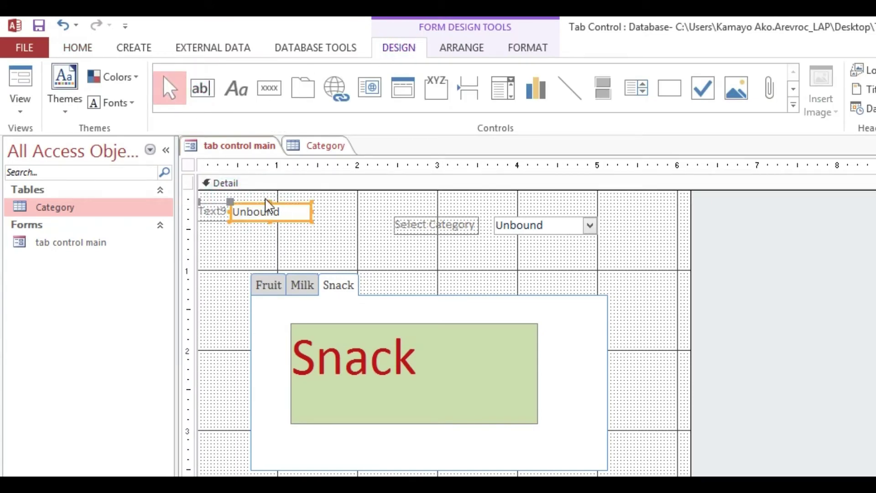
left_click(215, 215)
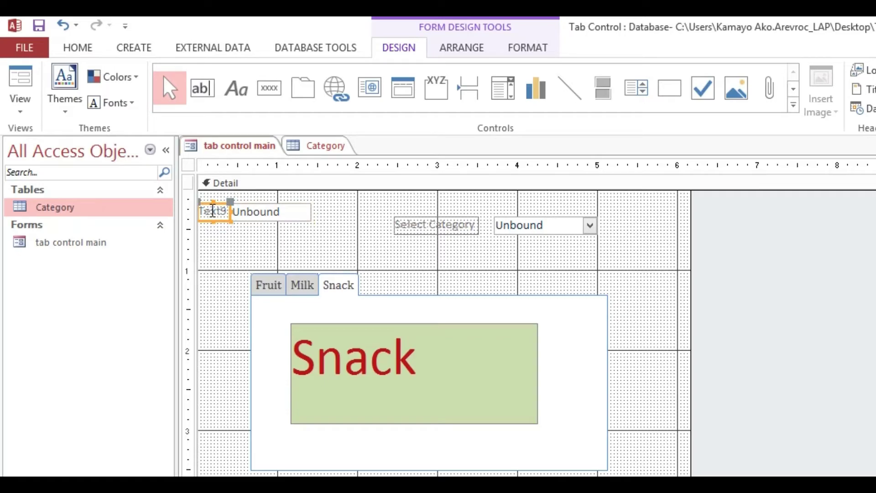
key("Delete")
key("F4")
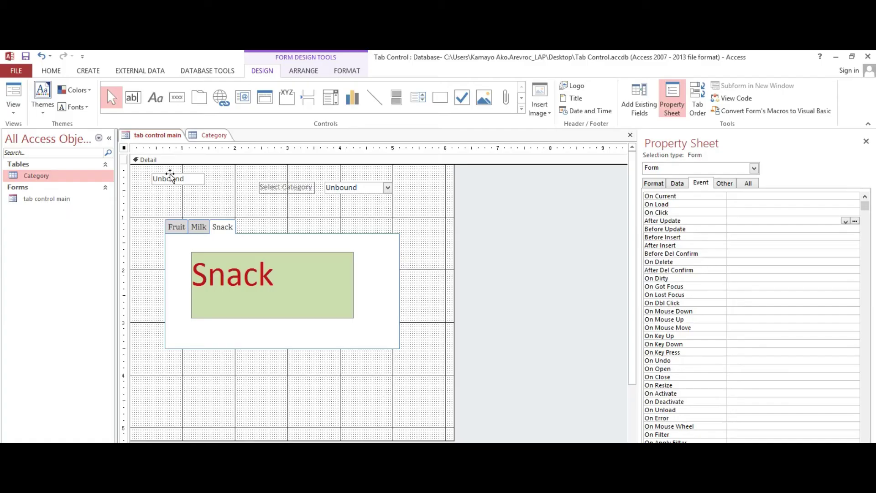
left_click(259, 208)
mouse_move(170, 176)
left_mouse_down()
mouse_move(161, 173)
mouse_move(176, 171)
left_mouse_up()
left_click(181, 174)
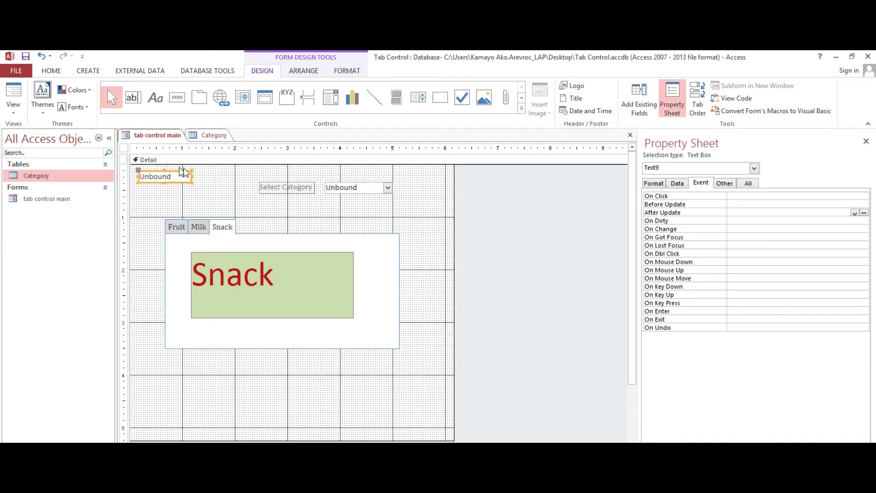
left_click(723, 183)
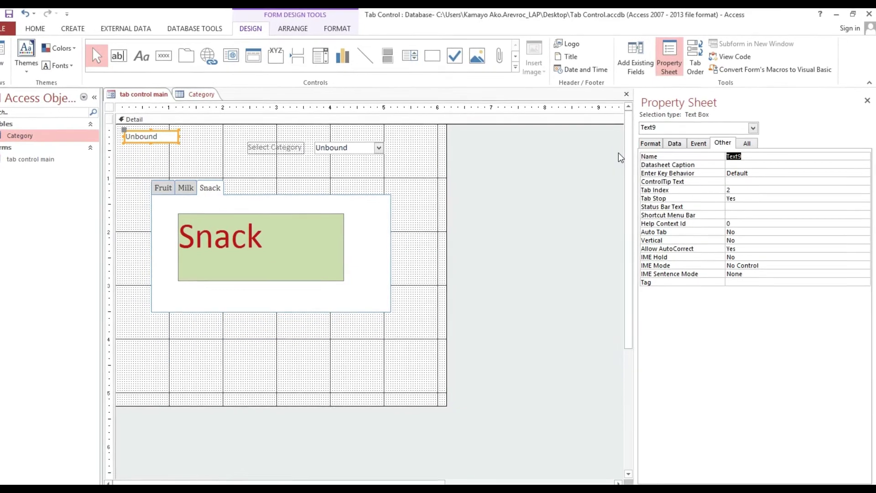
type("txt")
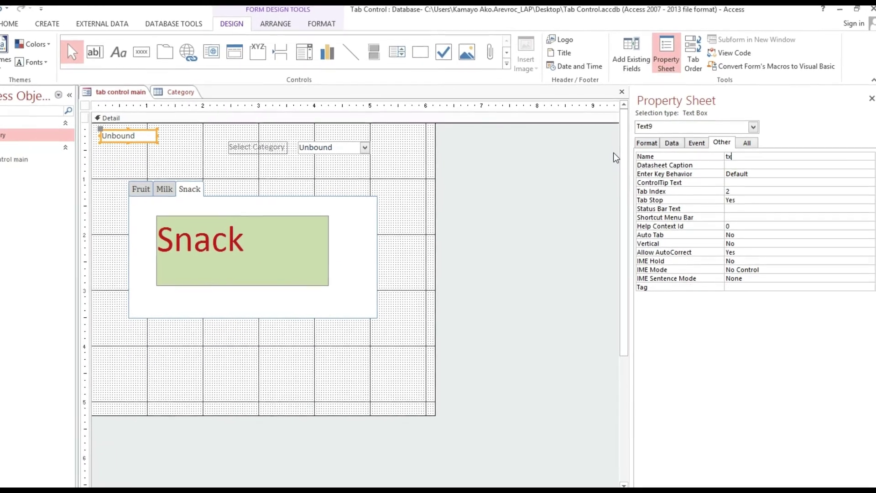
type("Focu")
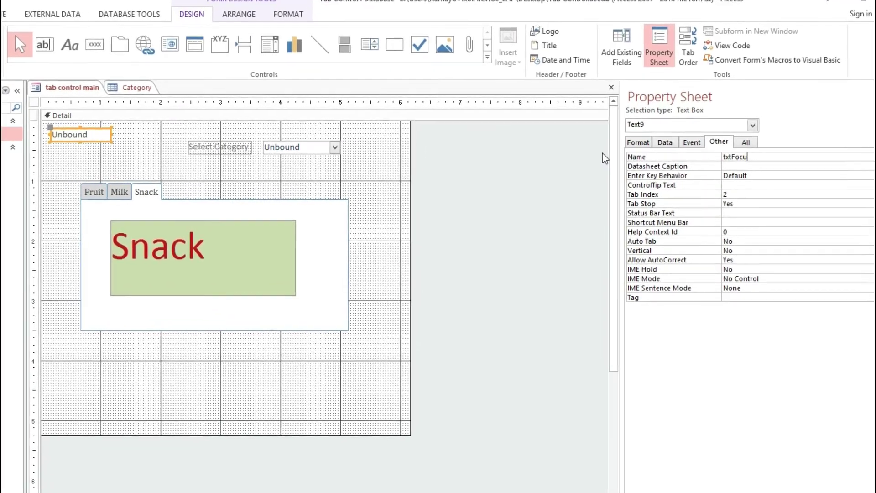
type("s")
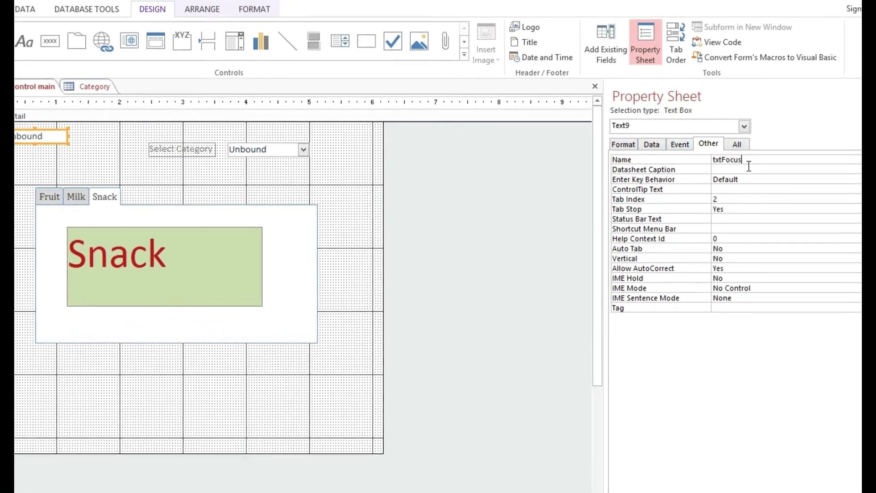
left_click(756, 164)
Step: Open cboCategory's After Update event procedure from its Event properties
left_click(263, 150)
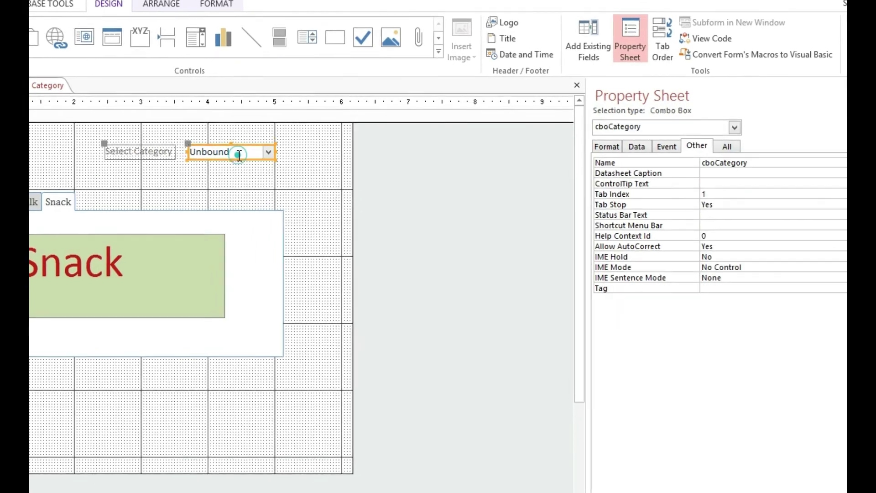
left_click(663, 147)
left_click(784, 184)
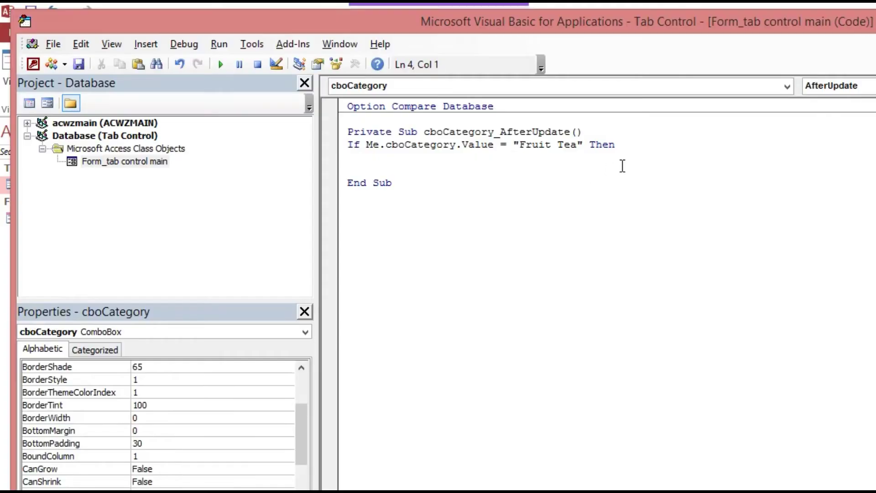
Step: Add Me.txtFocus.SetFocus as the first line under the Fruit Tea If statement
left_click(632, 143)
left_click_drag(387, 144, 461, 145)
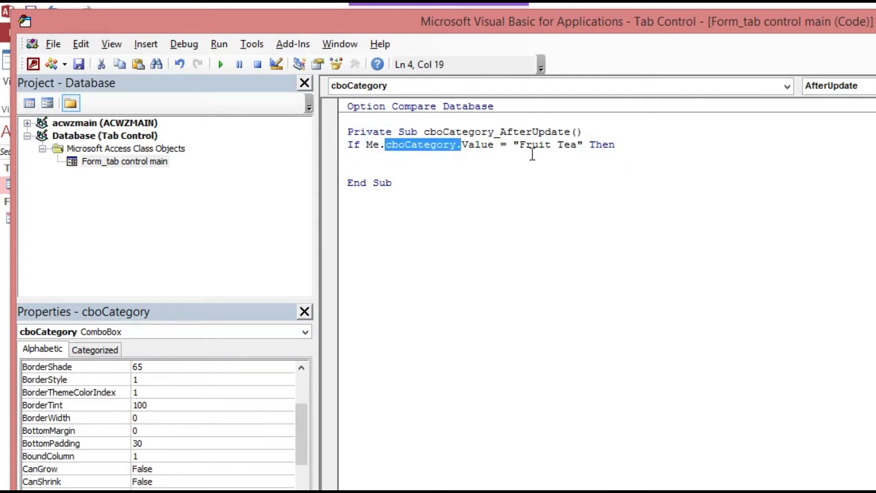
left_click_drag(517, 144, 580, 144)
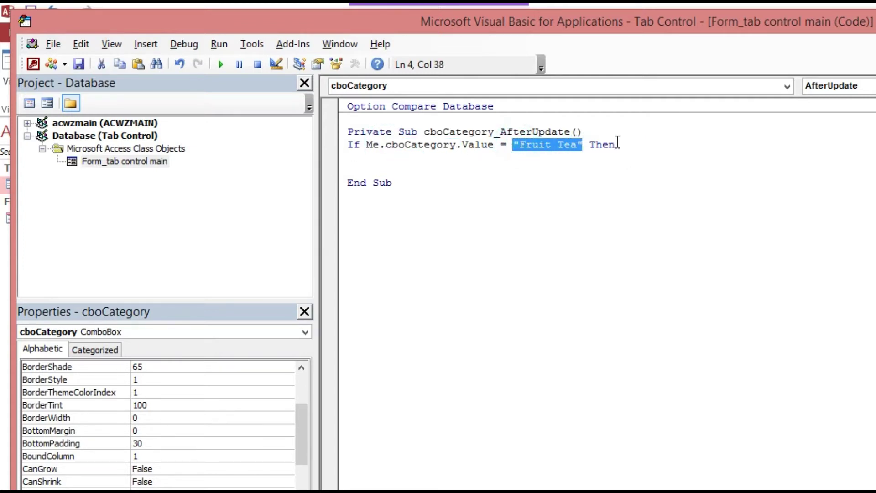
left_click(632, 146)
key("Return")
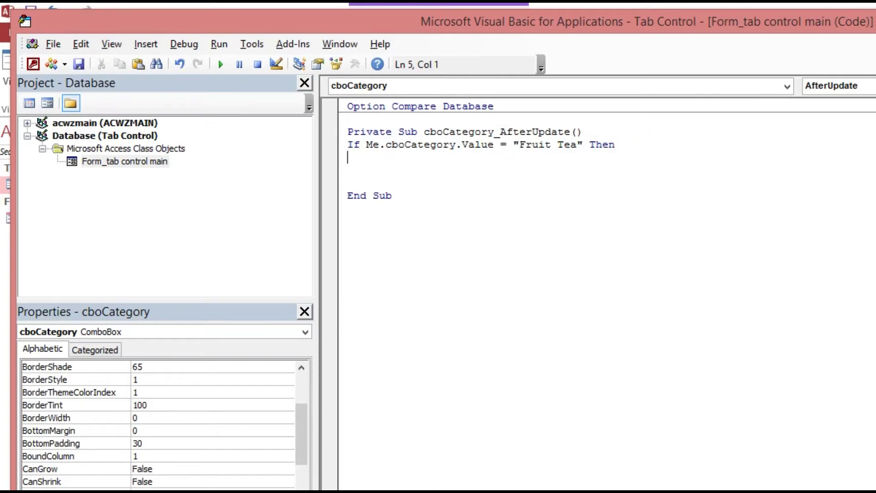
type("Me.")
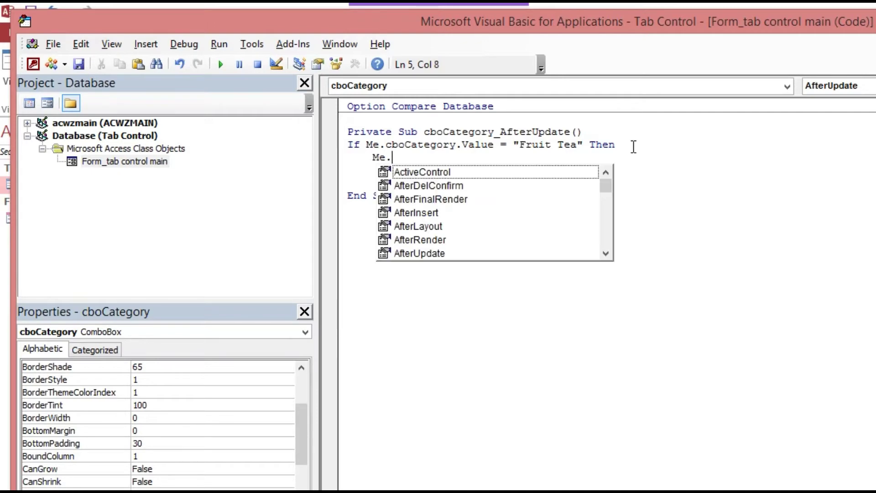
type("tx")
key("Tab")
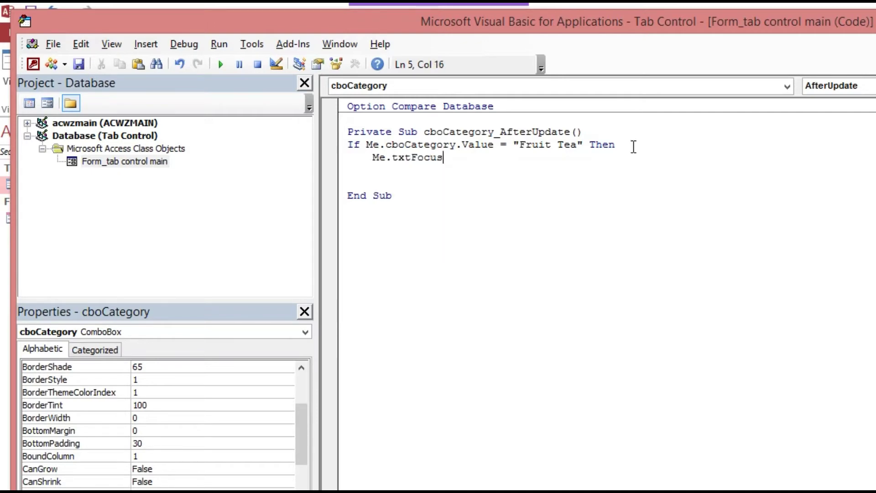
type(".set")
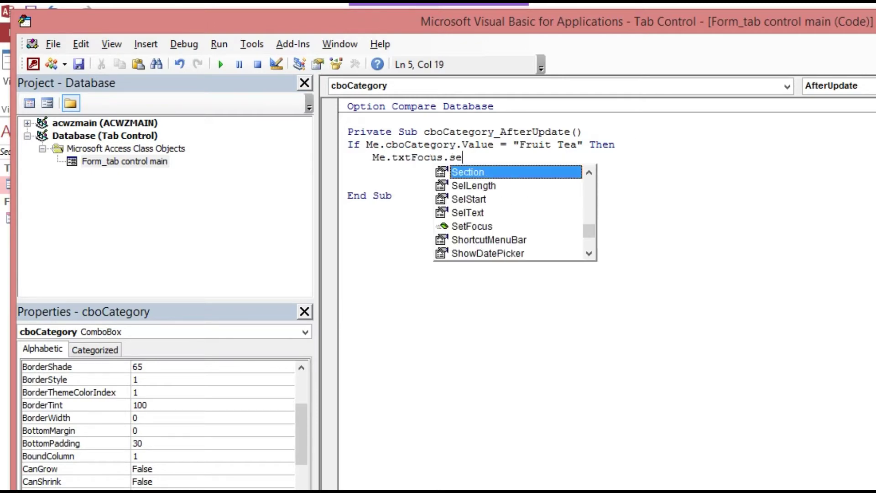
key("Tab")
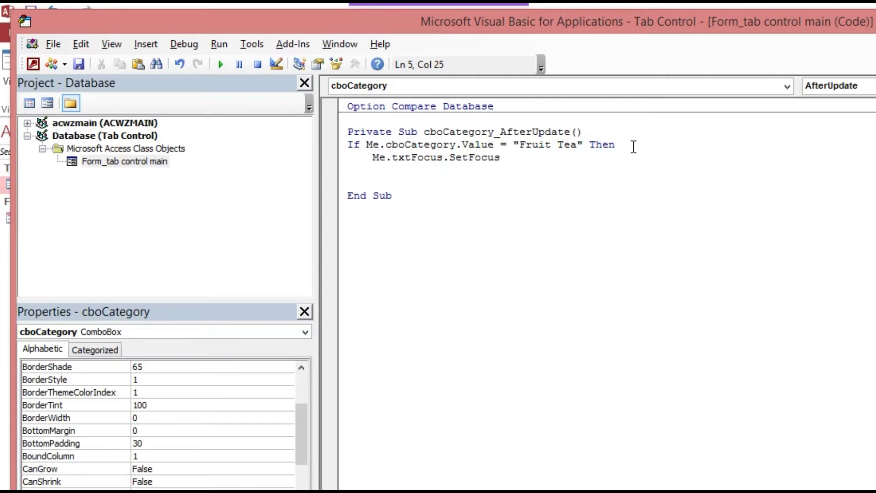
key("Return")
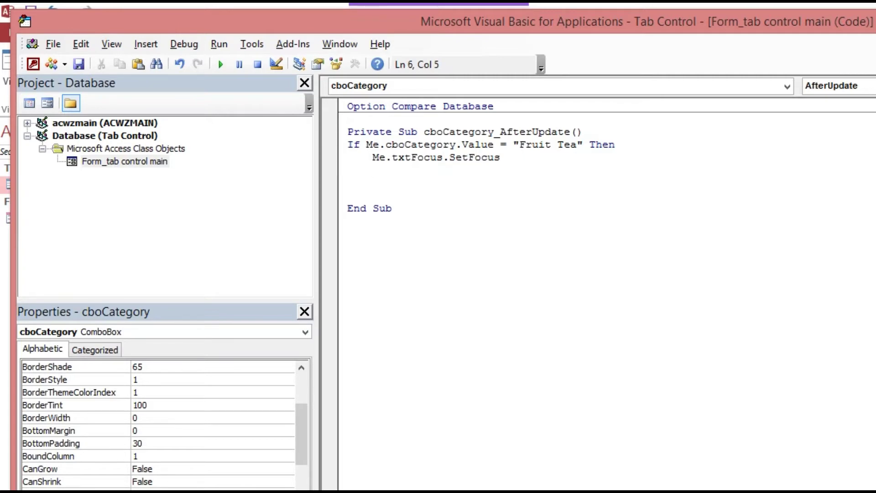
Step: Declare Dim ctlCurr As Control and begin a For statement below it
key("Return")
type("D")
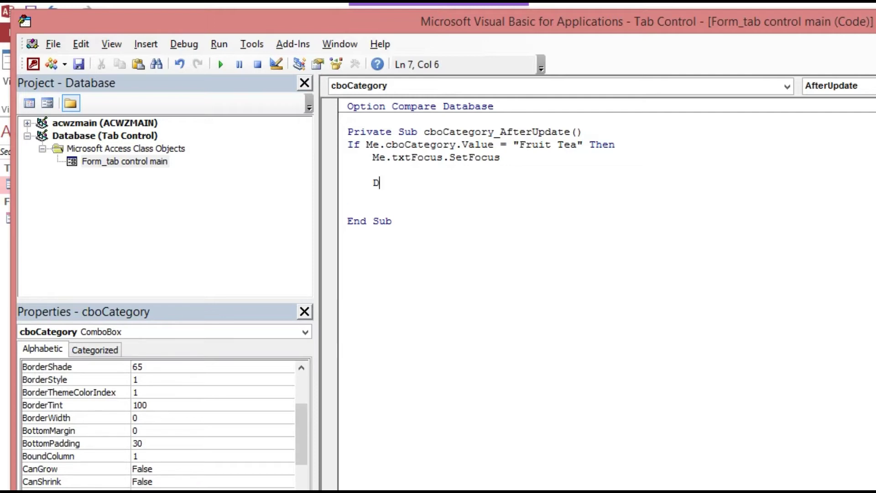
type("im ctlCurr As Con")
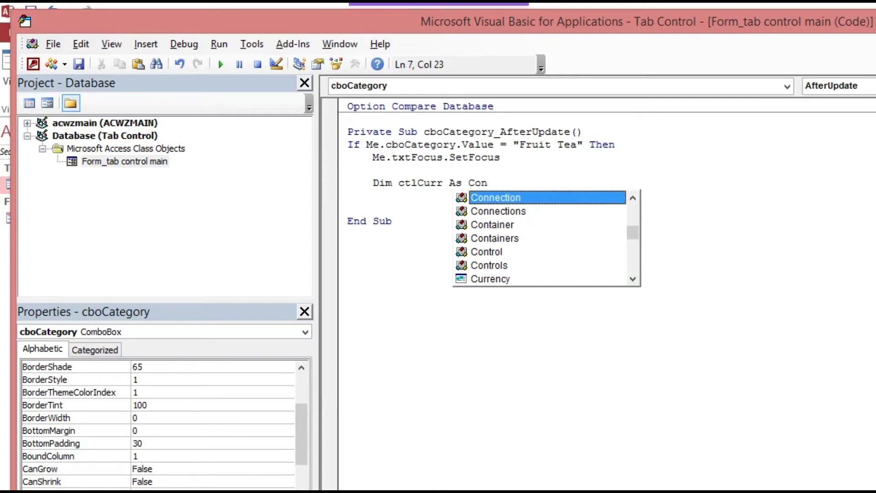
type("tr")
key("Tab")
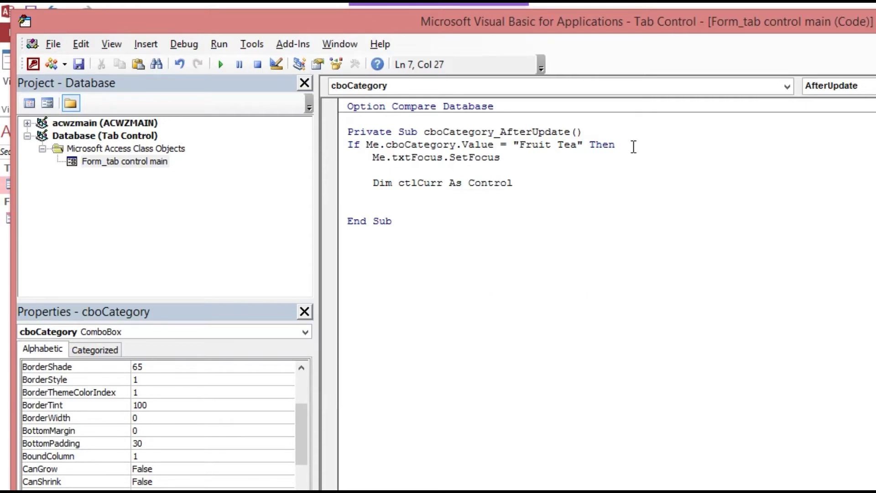
key("Return")
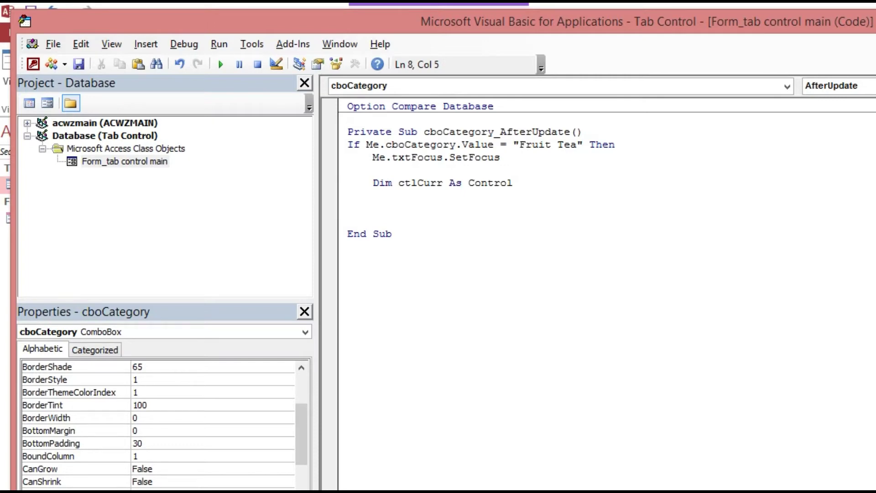
type("For")
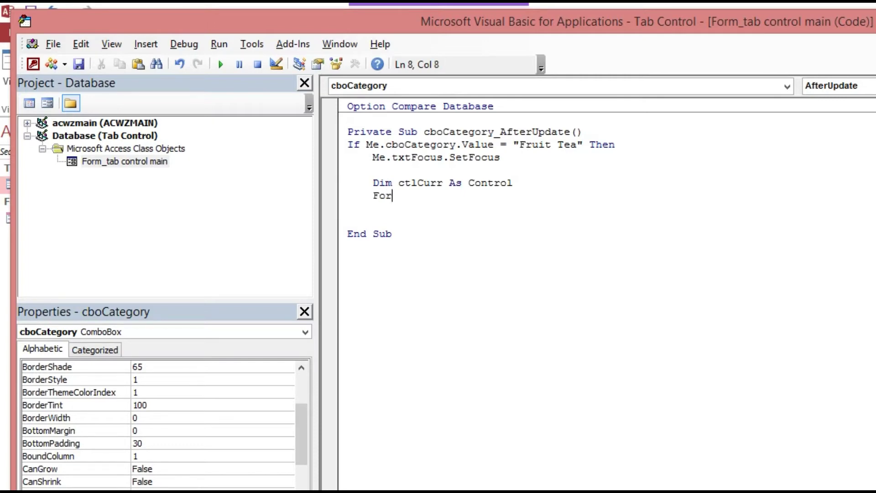